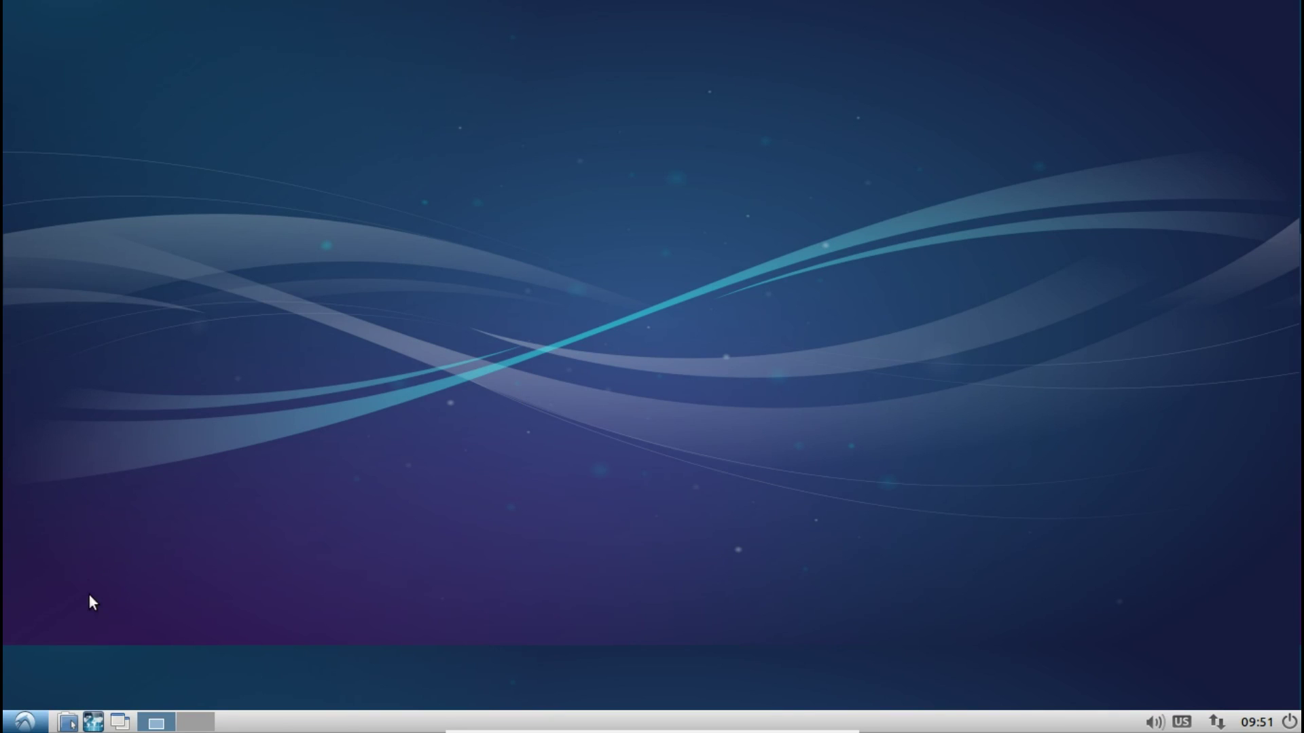
- Open the home folder in PCManFM and look through its Edit and Help menus
{"action": "left_click", "coordinate": [71, 721]}
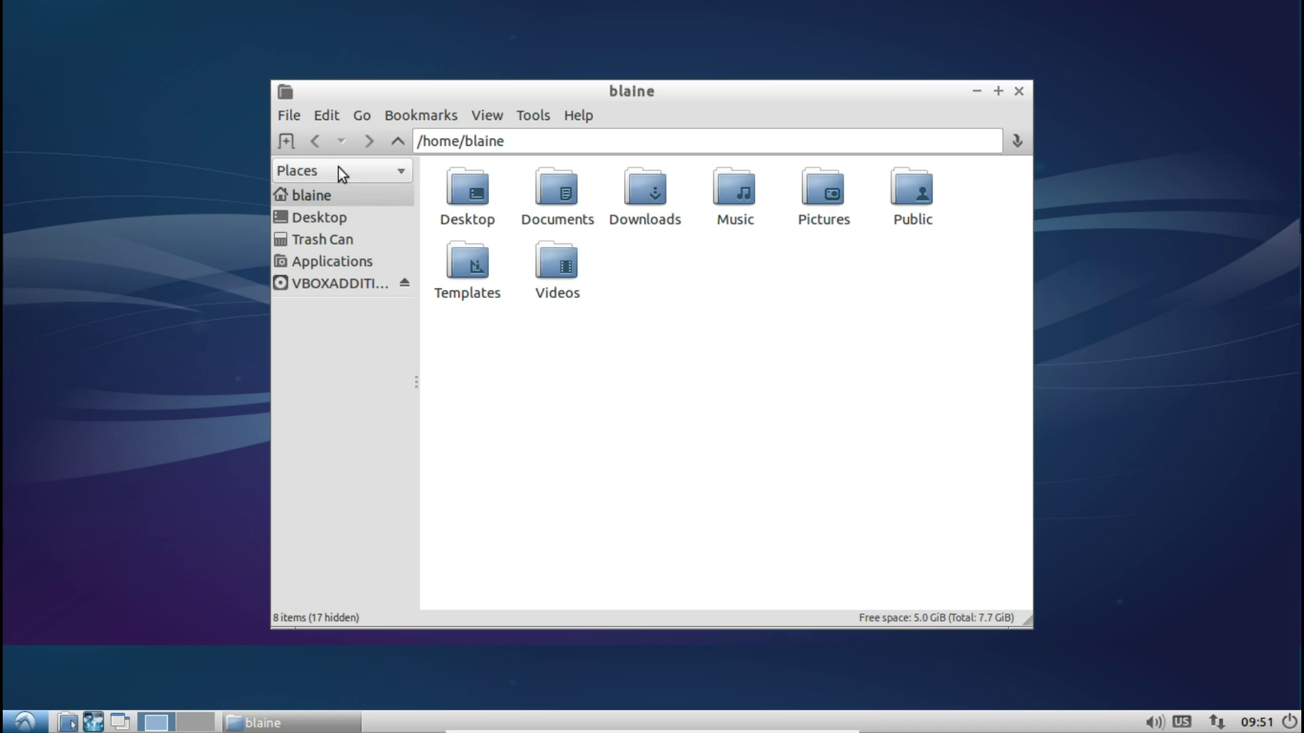
{"action": "left_click", "coordinate": [333, 120]}
{"action": "mouse_move", "coordinate": [559, 115]}
{"action": "left_click", "coordinate": [604, 117]}
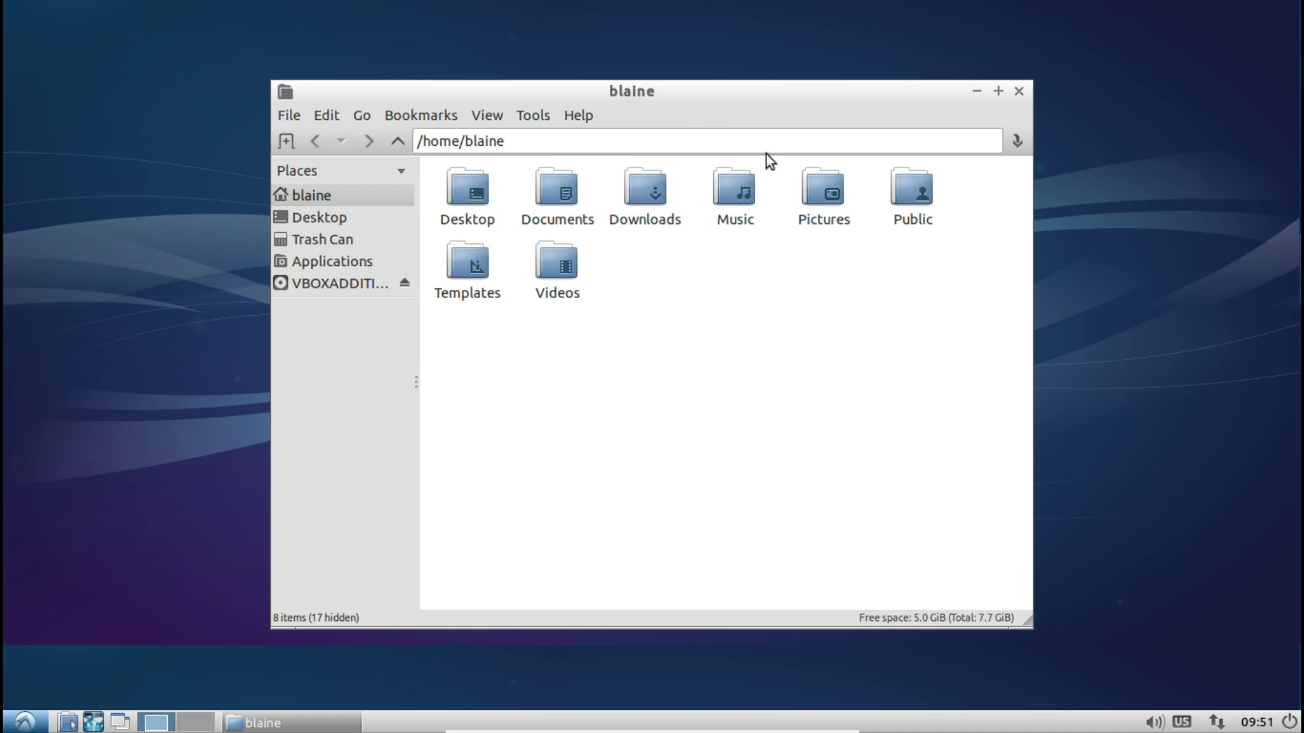
- Bring up the applications menu with its System Tools list showing
{"action": "left_click", "coordinate": [26, 721]}
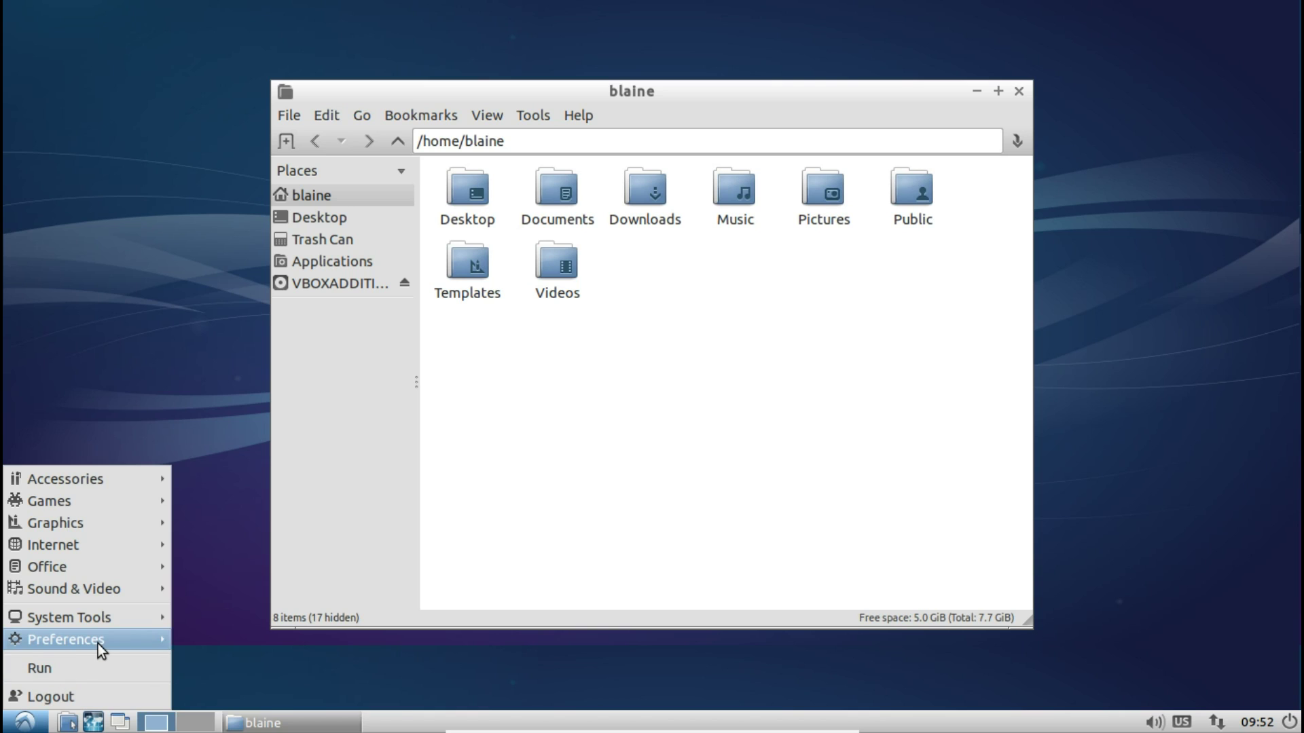
{"action": "mouse_move", "coordinate": [101, 648]}
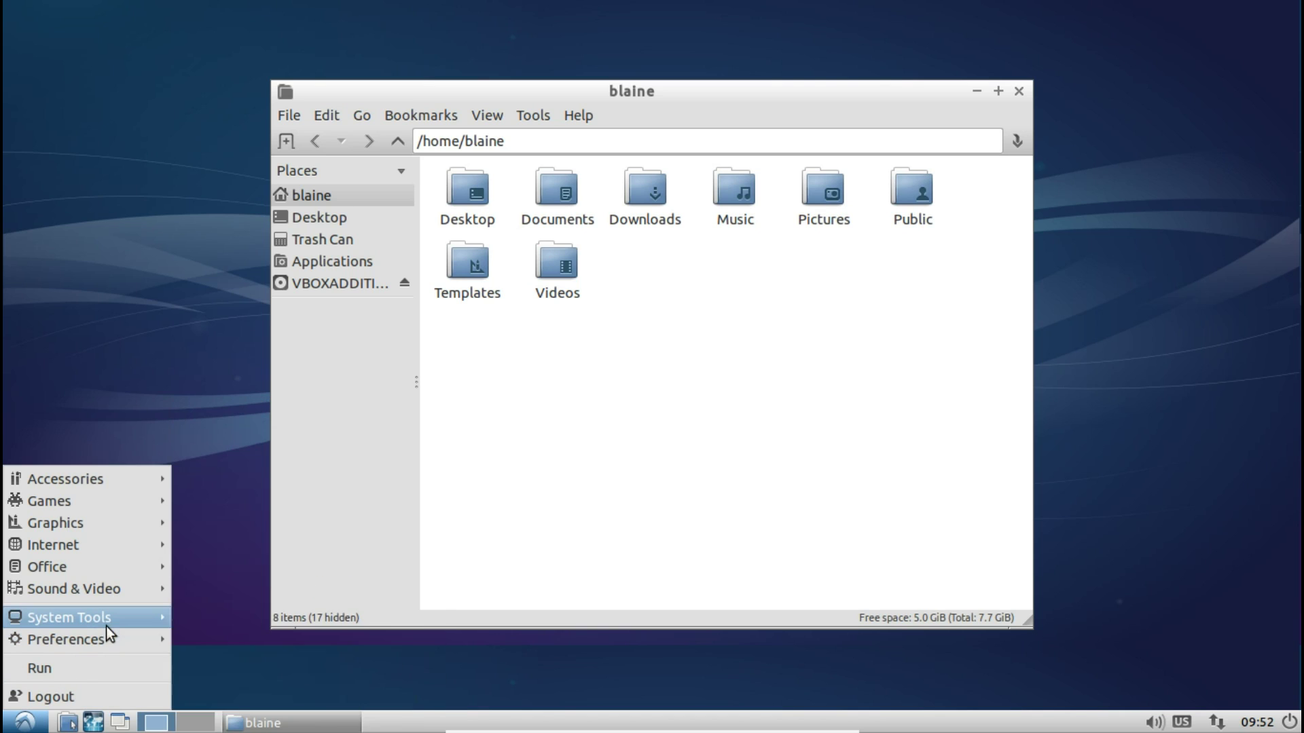
{"action": "mouse_move", "coordinate": [98, 618]}
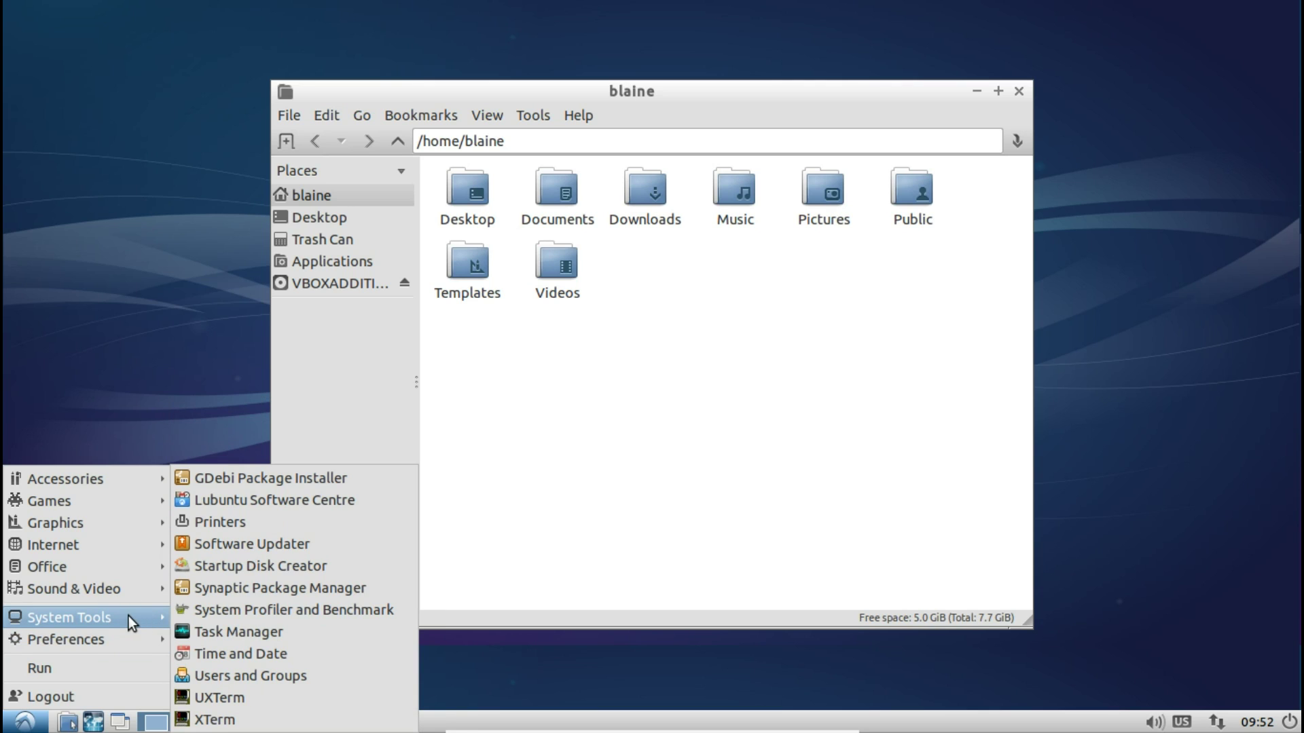
- Launch Lubuntu Software Centre, move its window, and list the Audio & Video packages
{"action": "left_click", "coordinate": [289, 501]}
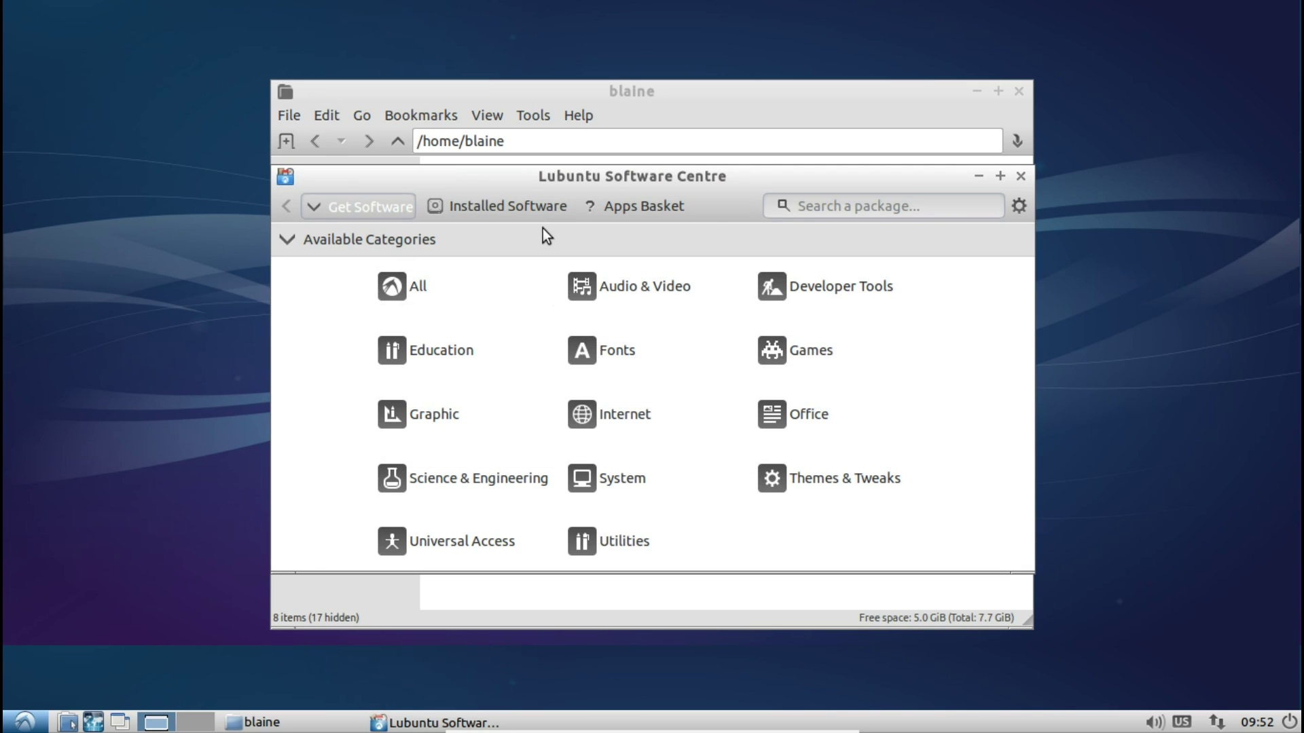
{"action": "left_click_drag", "start_coordinate": [519, 181], "coordinate": [367, 202]}
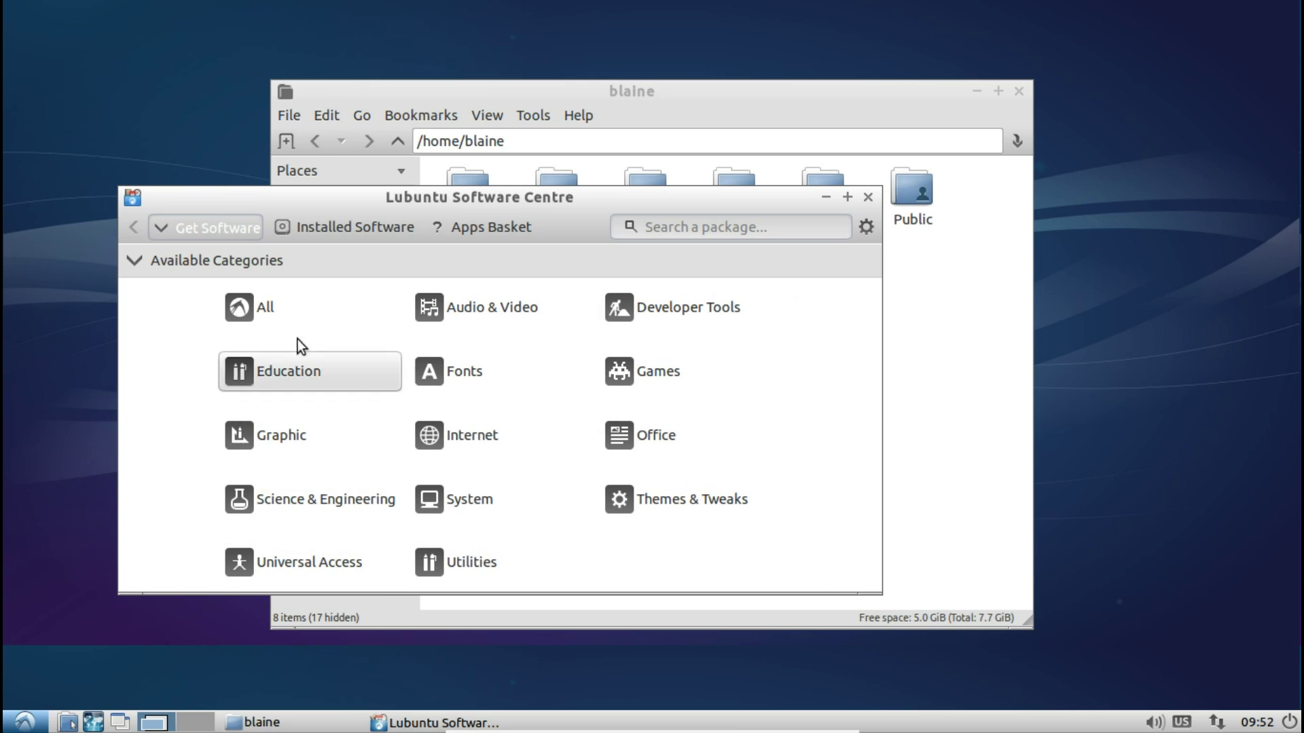
{"action": "left_click", "coordinate": [425, 309]}
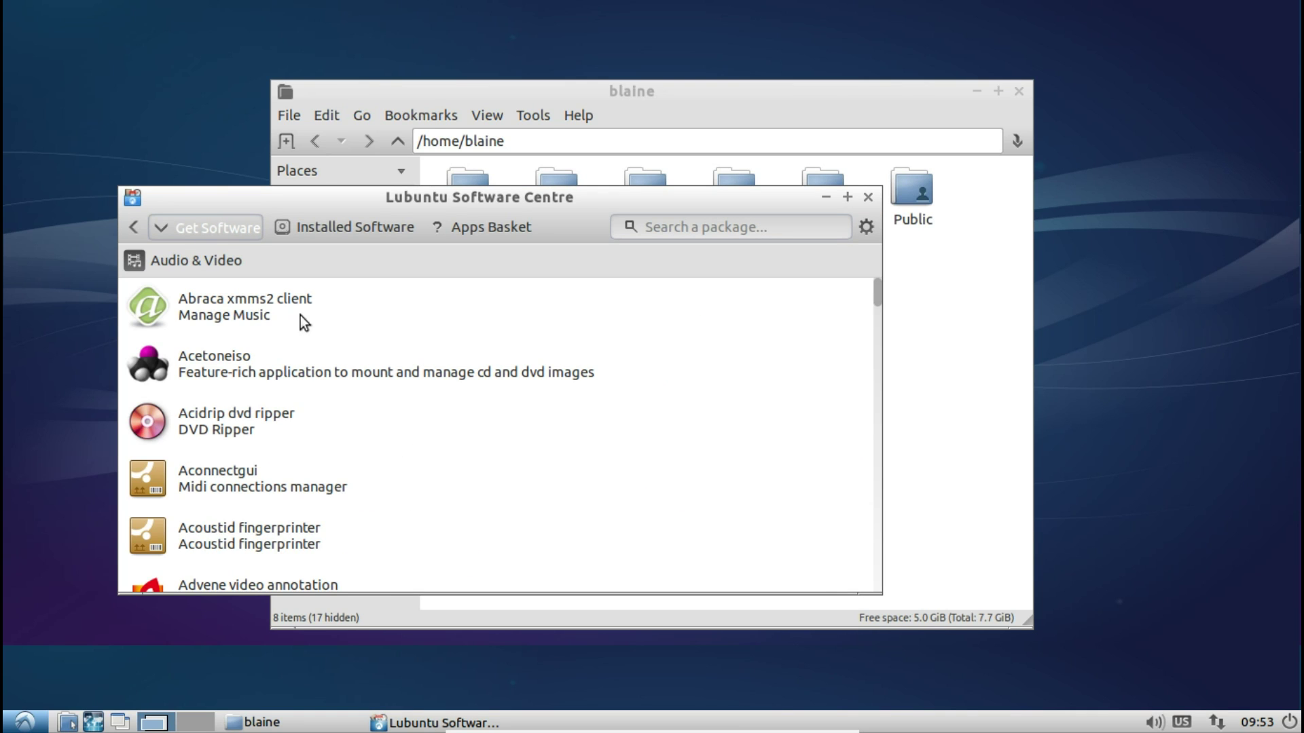
{"action": "scroll", "coordinate": [434, 361], "scroll_direction": "down", "scroll_amount": 6}
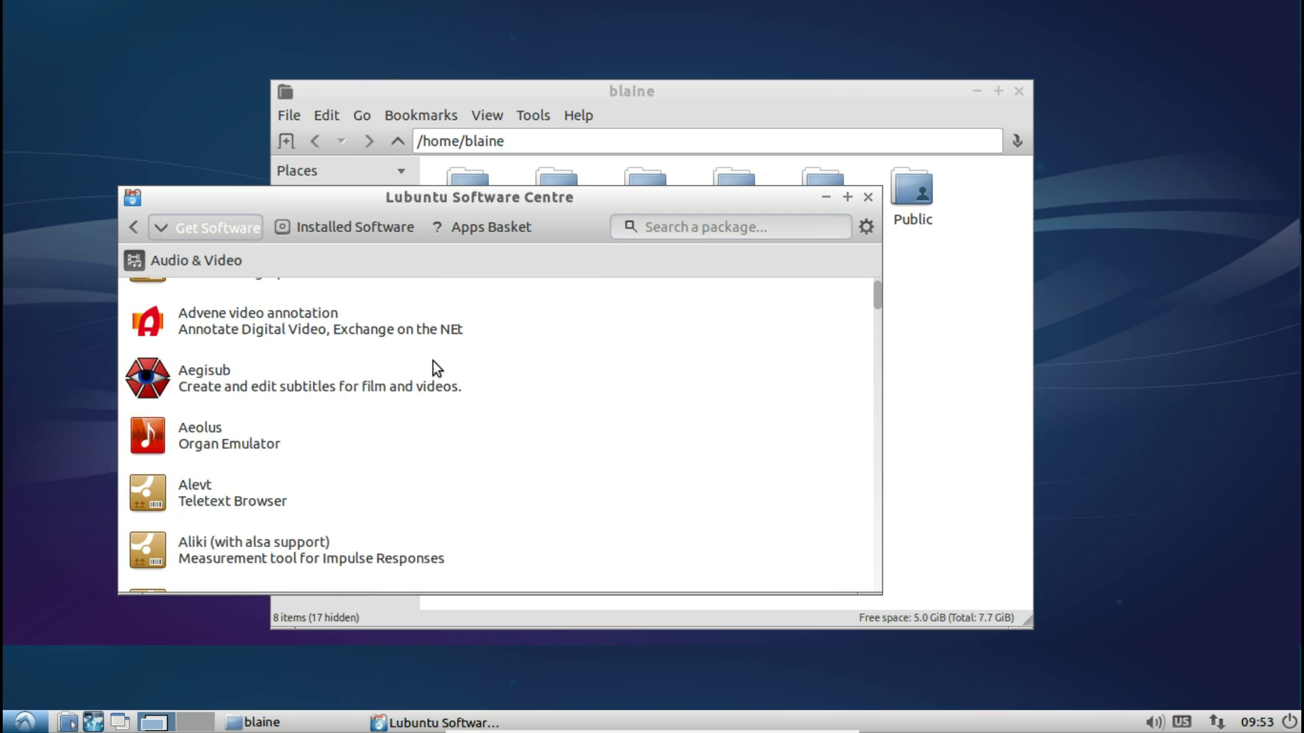
{"action": "scroll", "coordinate": [433, 361], "scroll_direction": "up", "scroll_amount": 6}
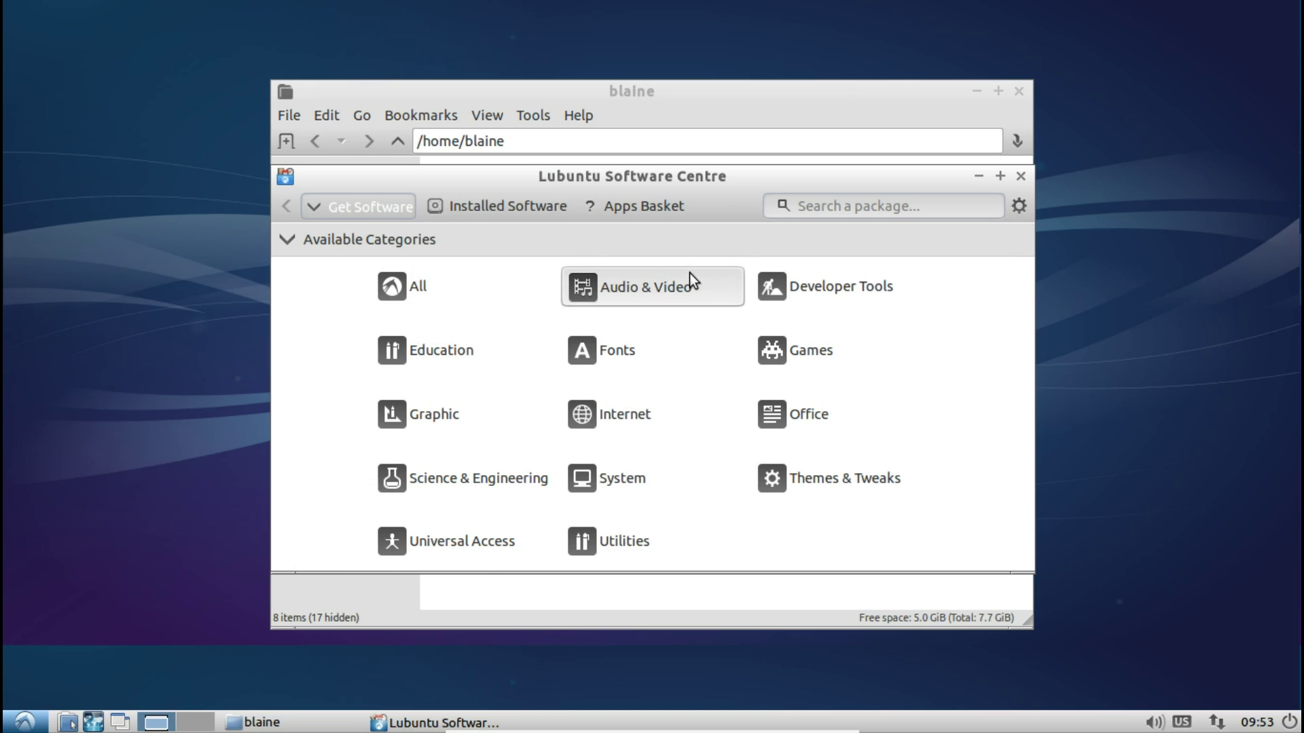
- Browse the Audio & Video list, select Audacity, then return to the category overview
{"action": "left_click", "coordinate": [690, 279]}
{"action": "scroll", "coordinate": [434, 294], "scroll_direction": "down", "scroll_amount": 10}
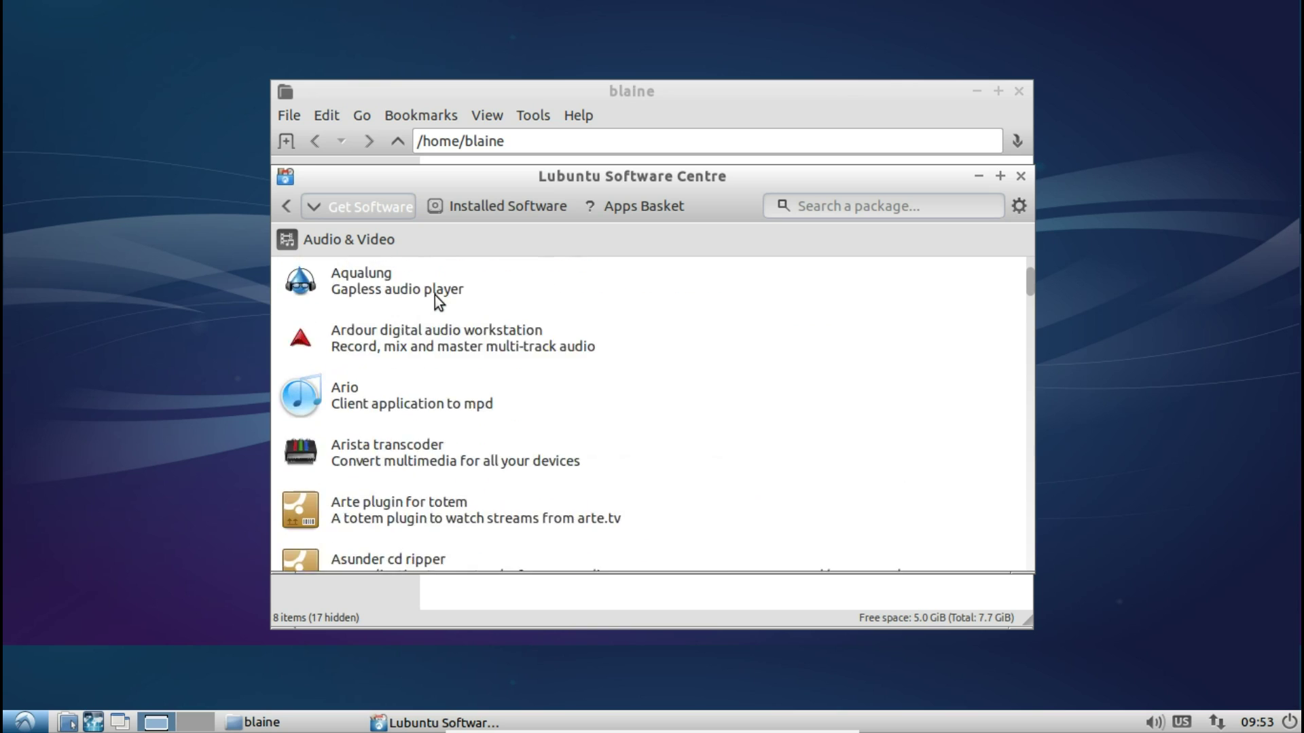
{"action": "scroll", "coordinate": [434, 295], "scroll_direction": "up", "scroll_amount": 10}
{"action": "scroll", "coordinate": [435, 294], "scroll_direction": "down", "scroll_amount": 12}
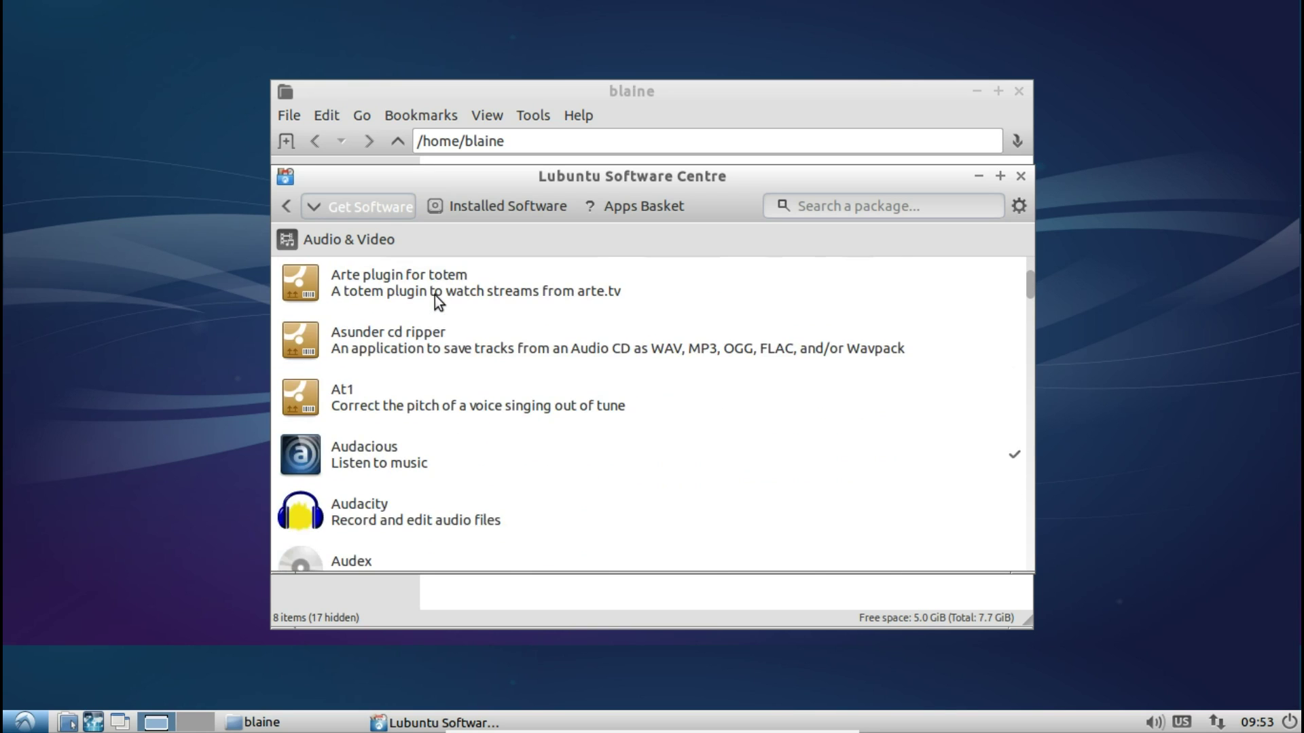
{"action": "left_click", "coordinate": [373, 299]}
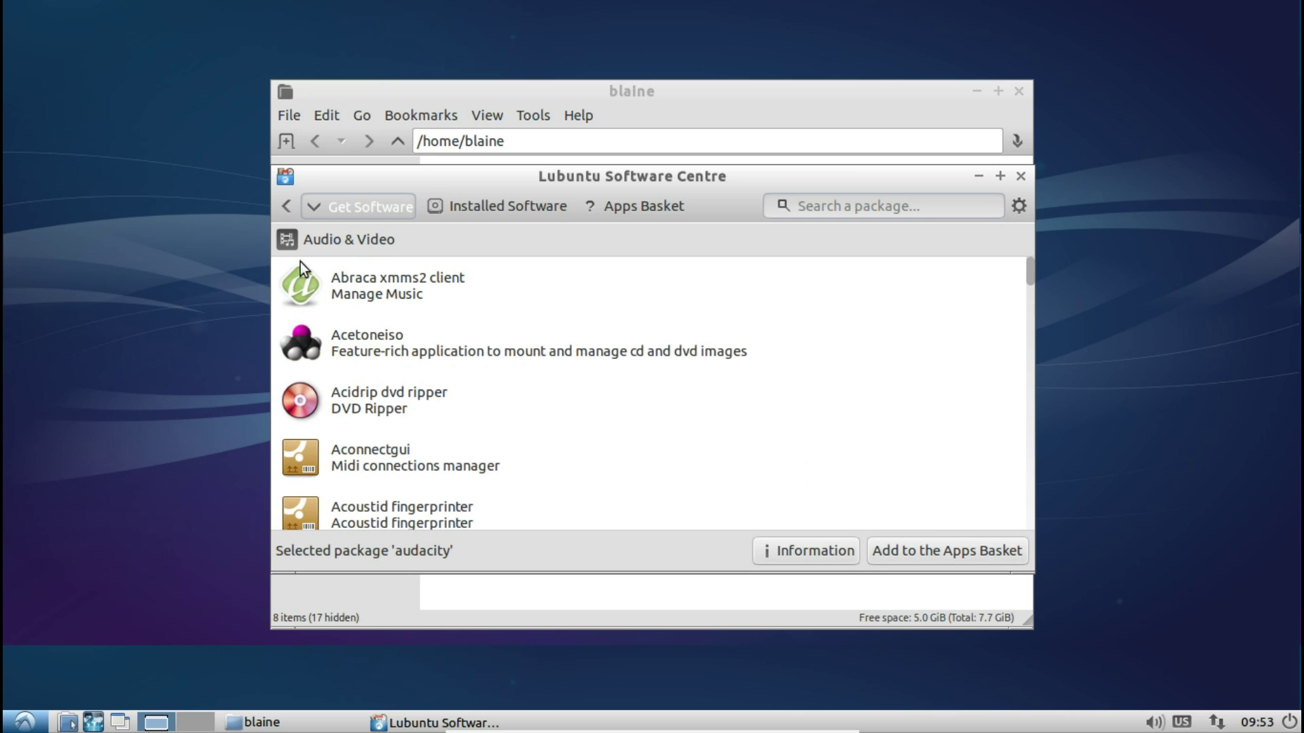
{"action": "left_click", "coordinate": [287, 215]}
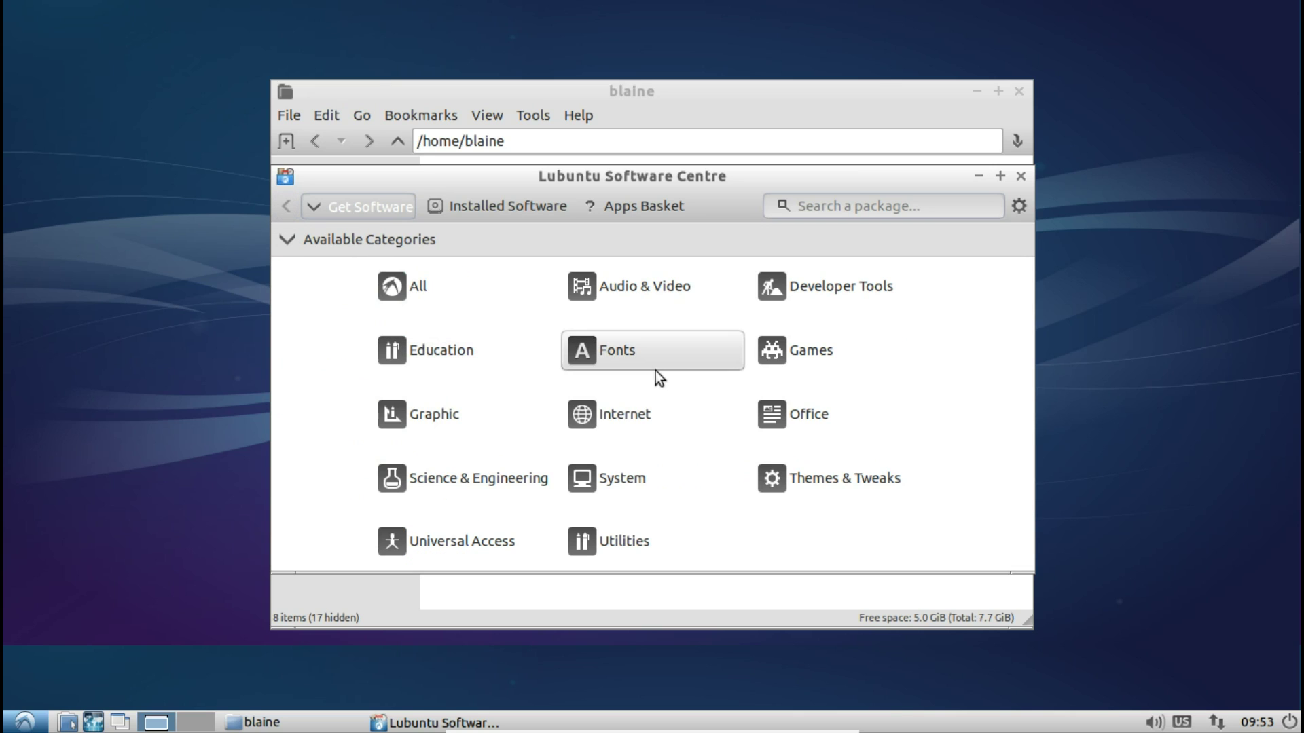
- View the Other Software sources in Software Properties, then close it and the Software Centre
{"action": "left_click", "coordinate": [1019, 206]}
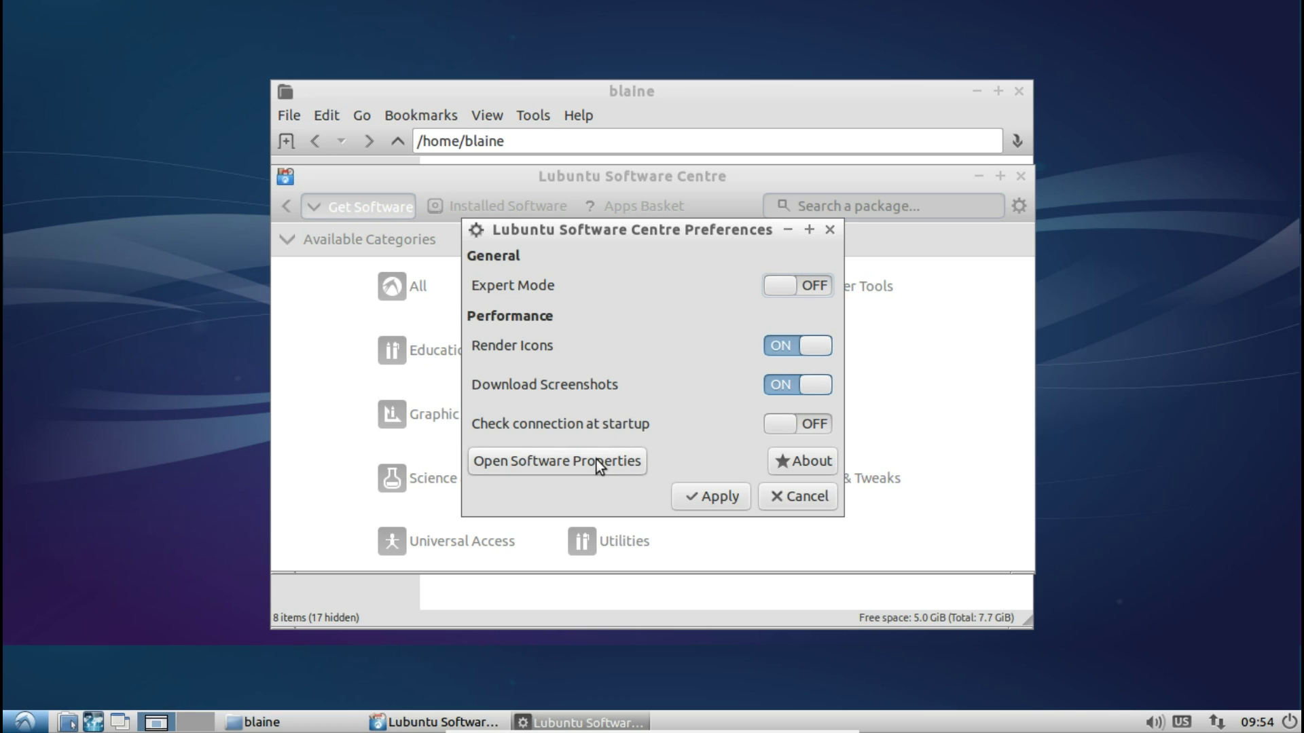
{"action": "left_click", "coordinate": [535, 471]}
{"action": "left_click", "coordinate": [526, 232]}
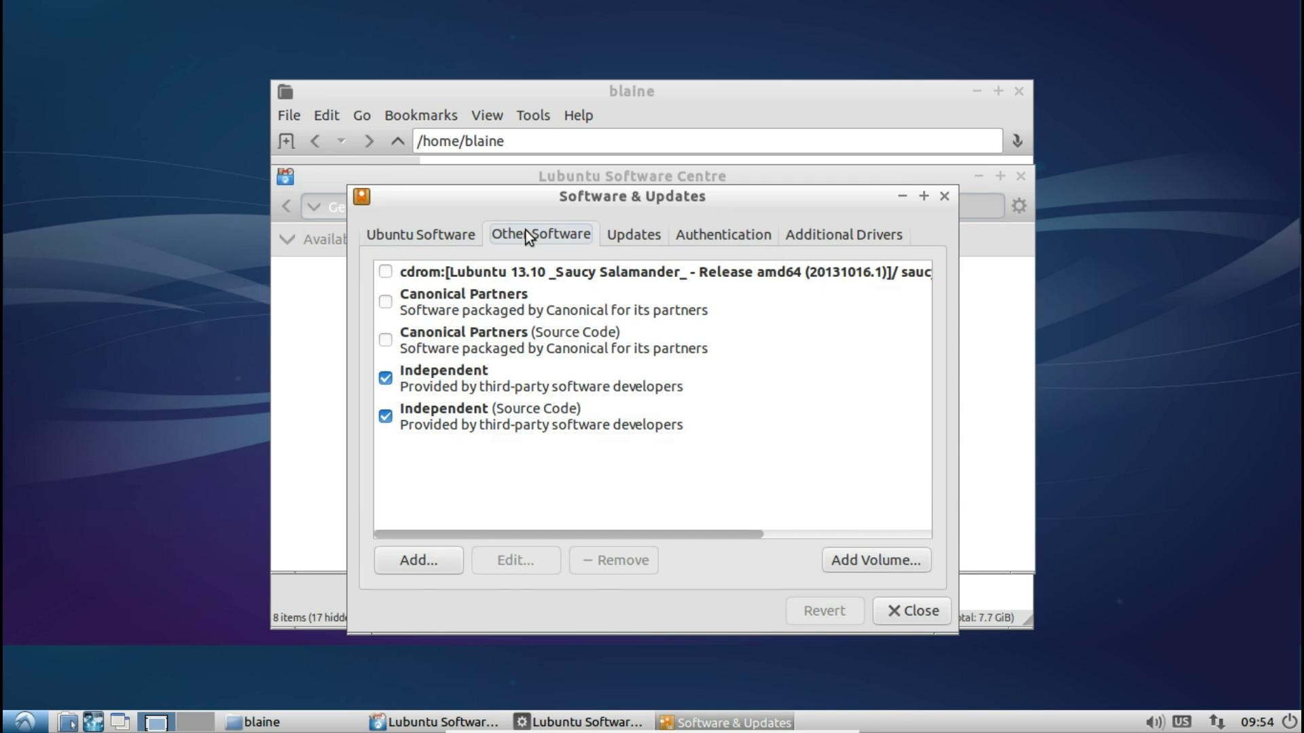
{"action": "left_click", "coordinate": [931, 612]}
{"action": "left_click", "coordinate": [25, 722]}
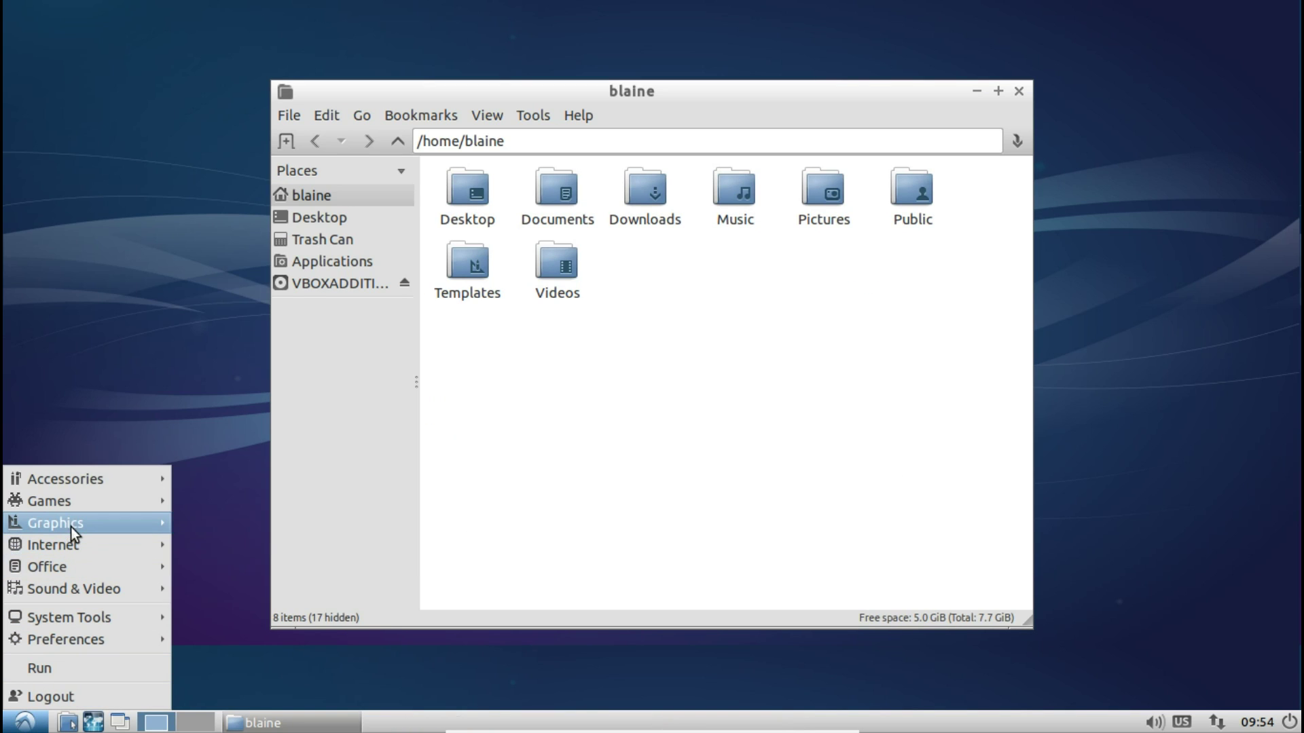
- Show the Graphics, Internet, Office, Sound & Video, then Preferences submenus of the applications menu
{"action": "mouse_move", "coordinate": [68, 521]}
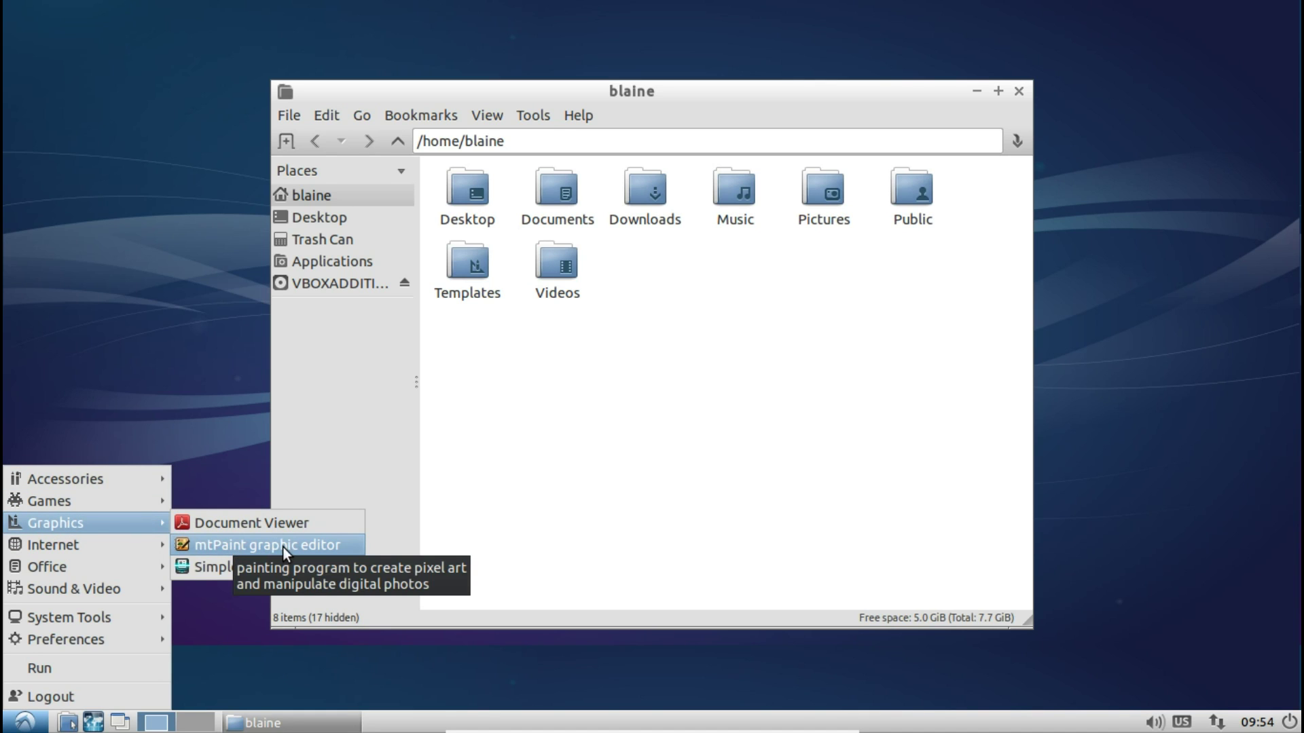
{"action": "mouse_move", "coordinate": [117, 546]}
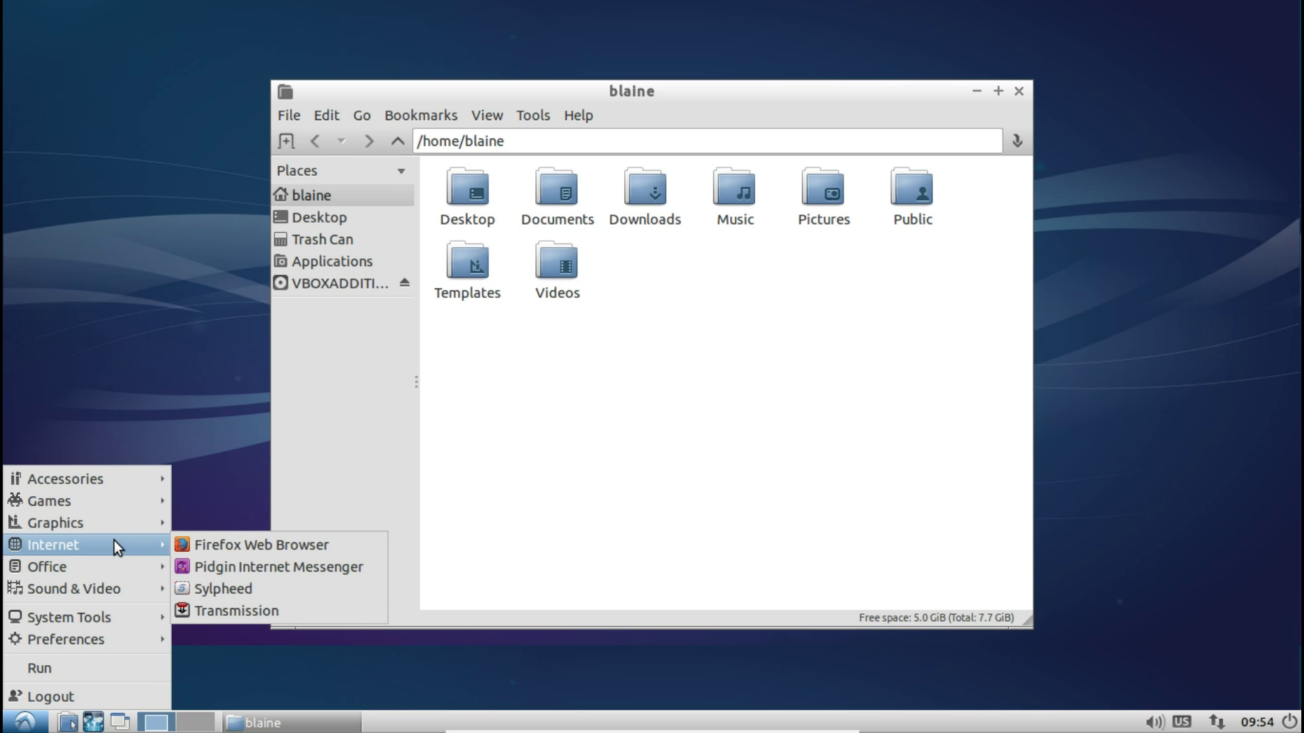
{"action": "mouse_move", "coordinate": [100, 568]}
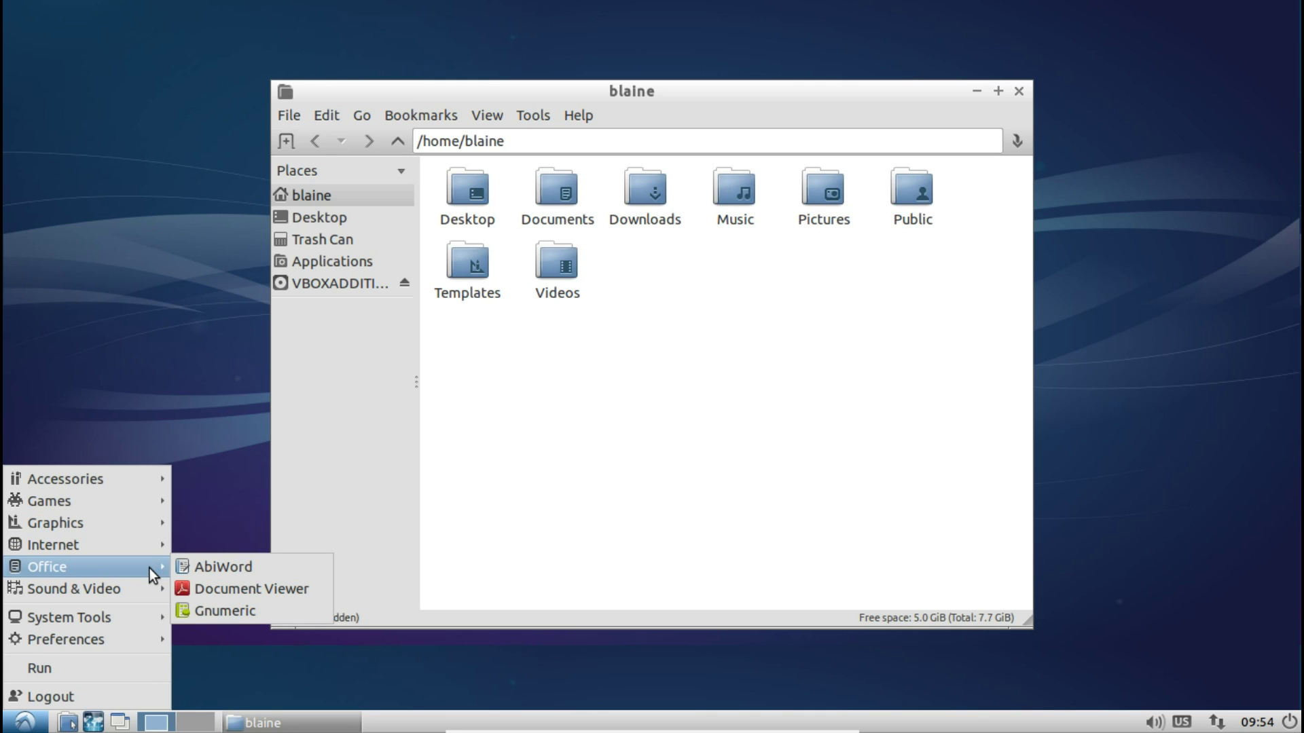
{"action": "mouse_move", "coordinate": [112, 596]}
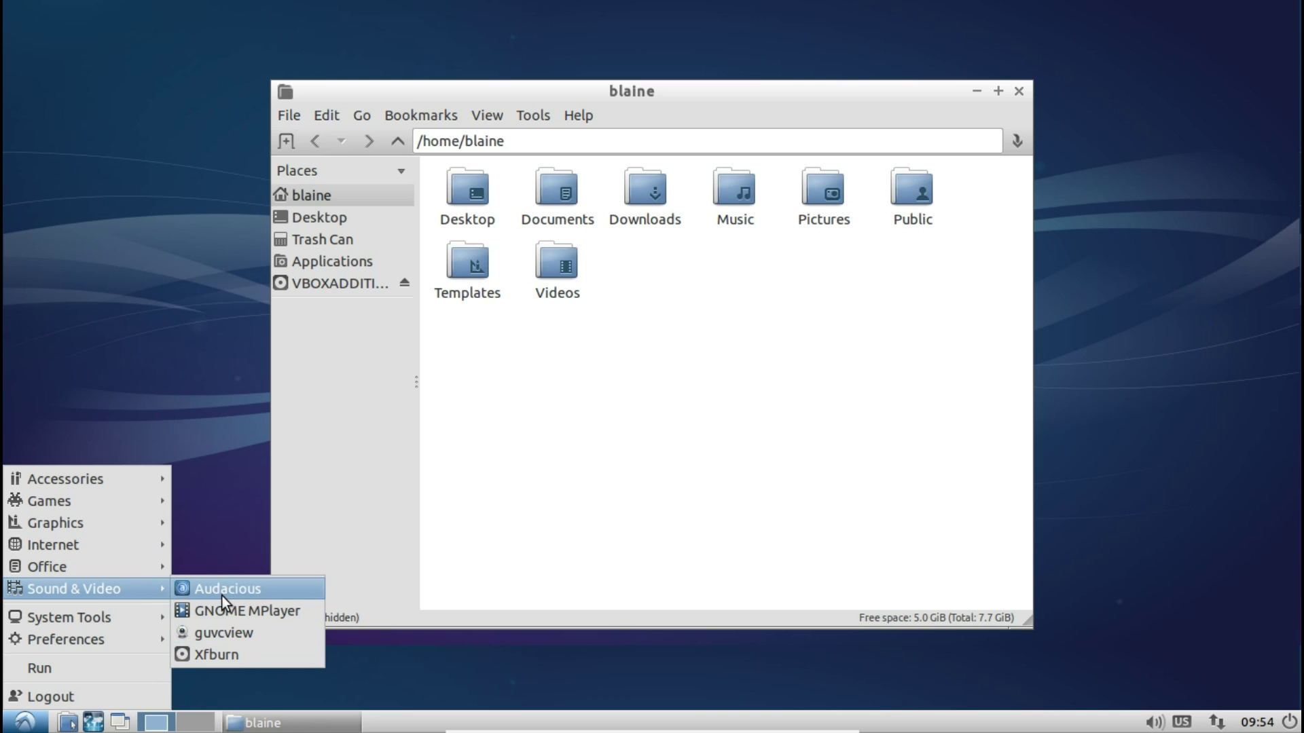
{"action": "mouse_move", "coordinate": [159, 643]}
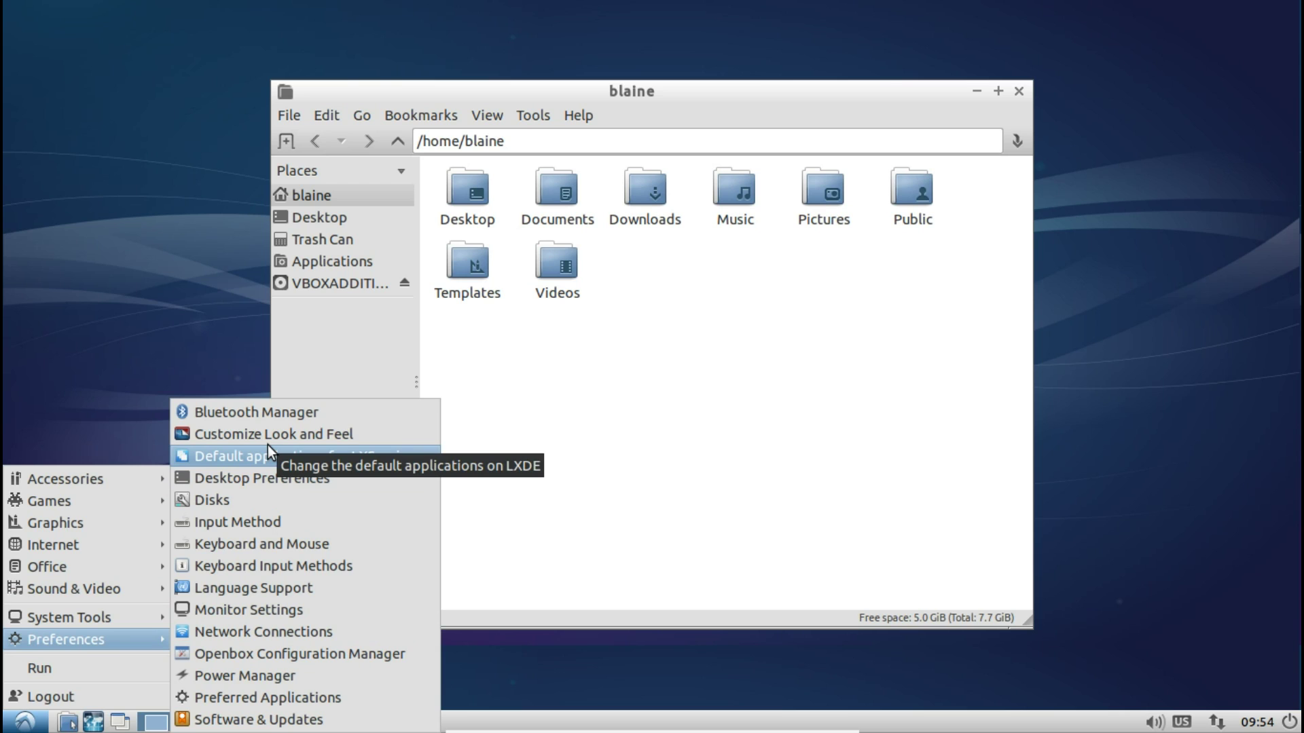
- In Customize Look and Feel, preview Mist, Raleigh, Redmond and ThinIce, then keep Lubuntu-default
{"action": "left_click", "coordinate": [236, 434]}
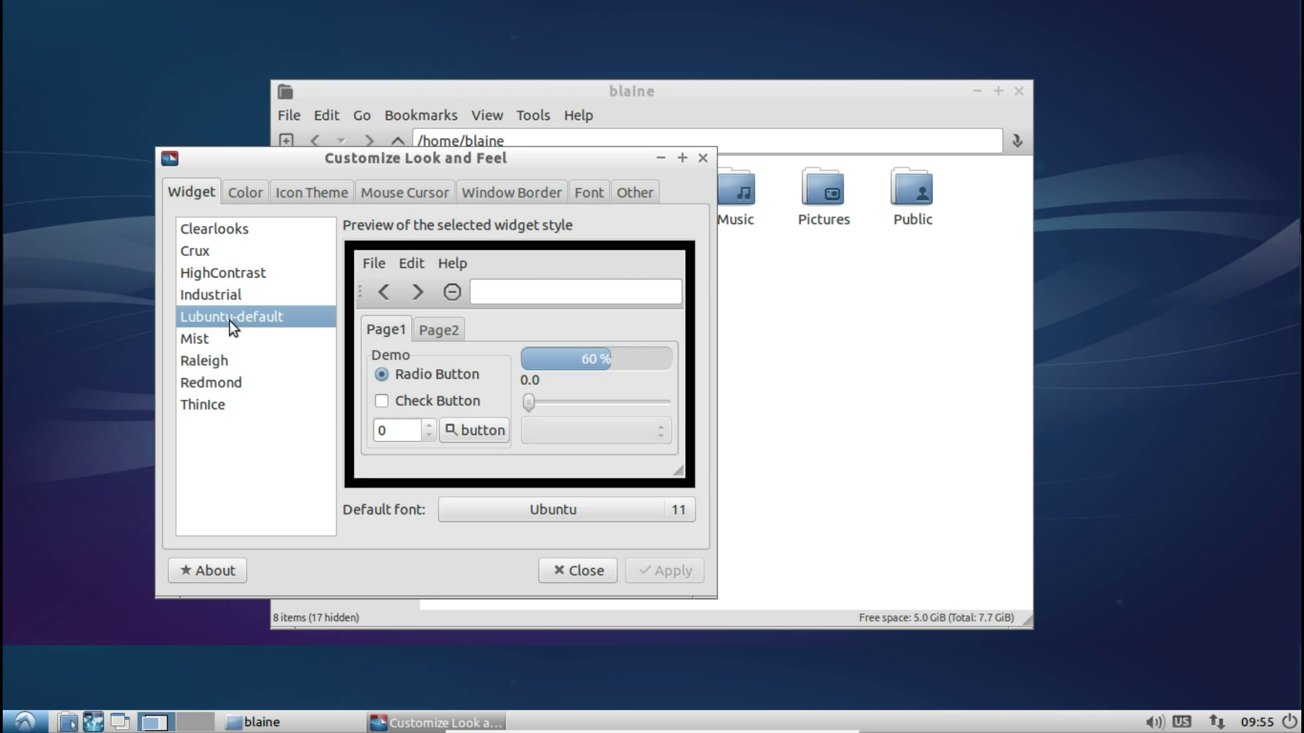
{"action": "left_click", "coordinate": [198, 339]}
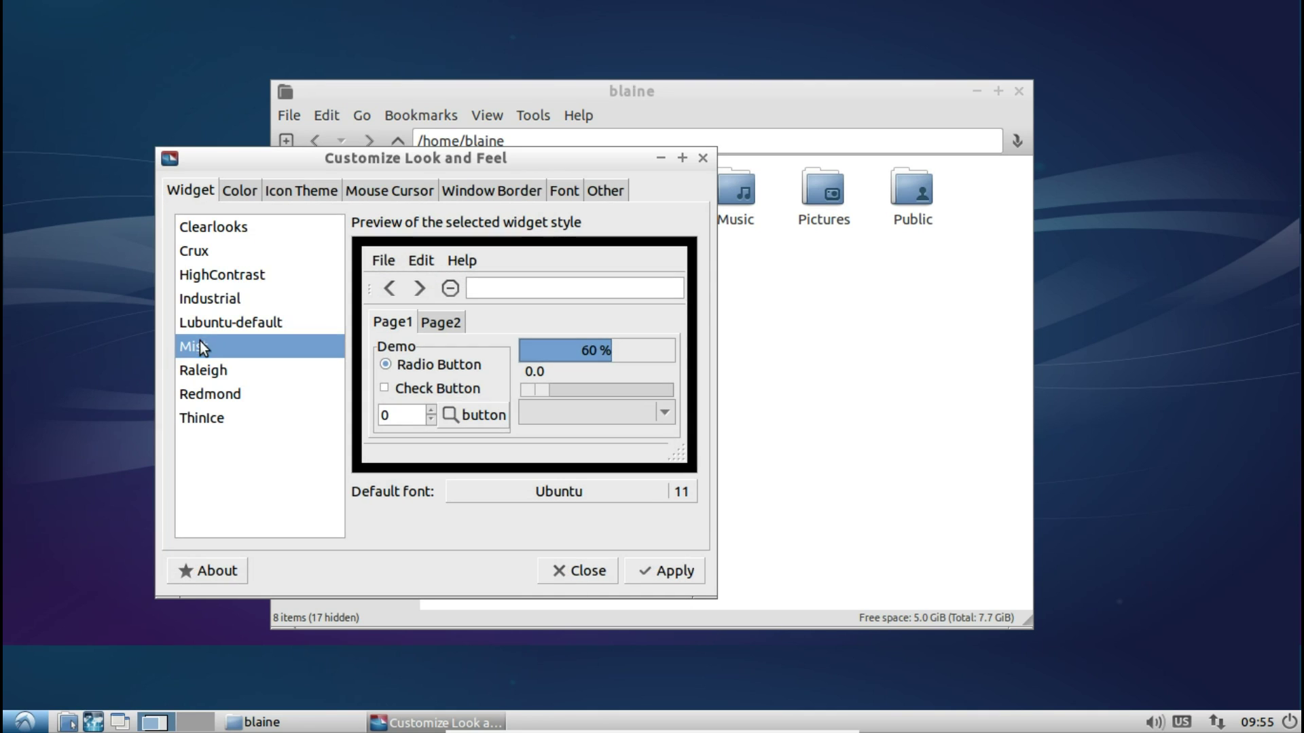
{"action": "left_click", "coordinate": [198, 373]}
{"action": "left_click", "coordinate": [205, 399]}
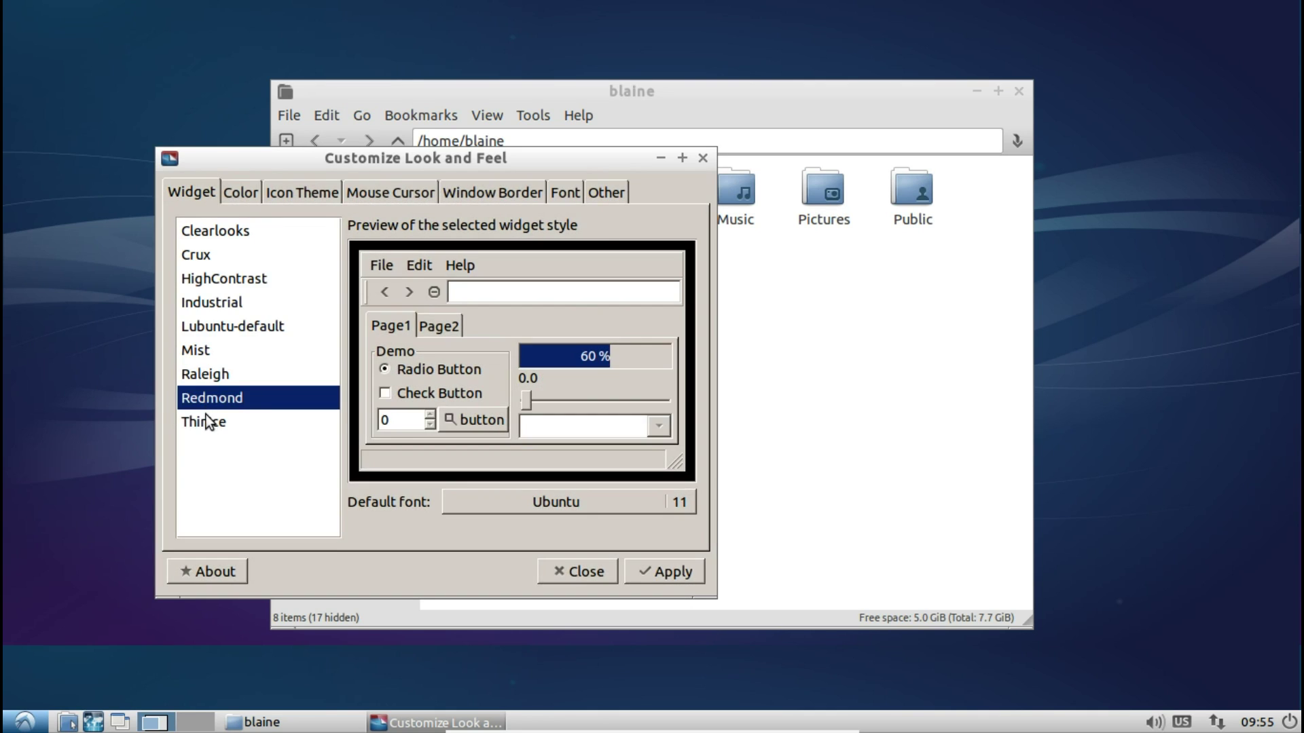
{"action": "left_click", "coordinate": [204, 421]}
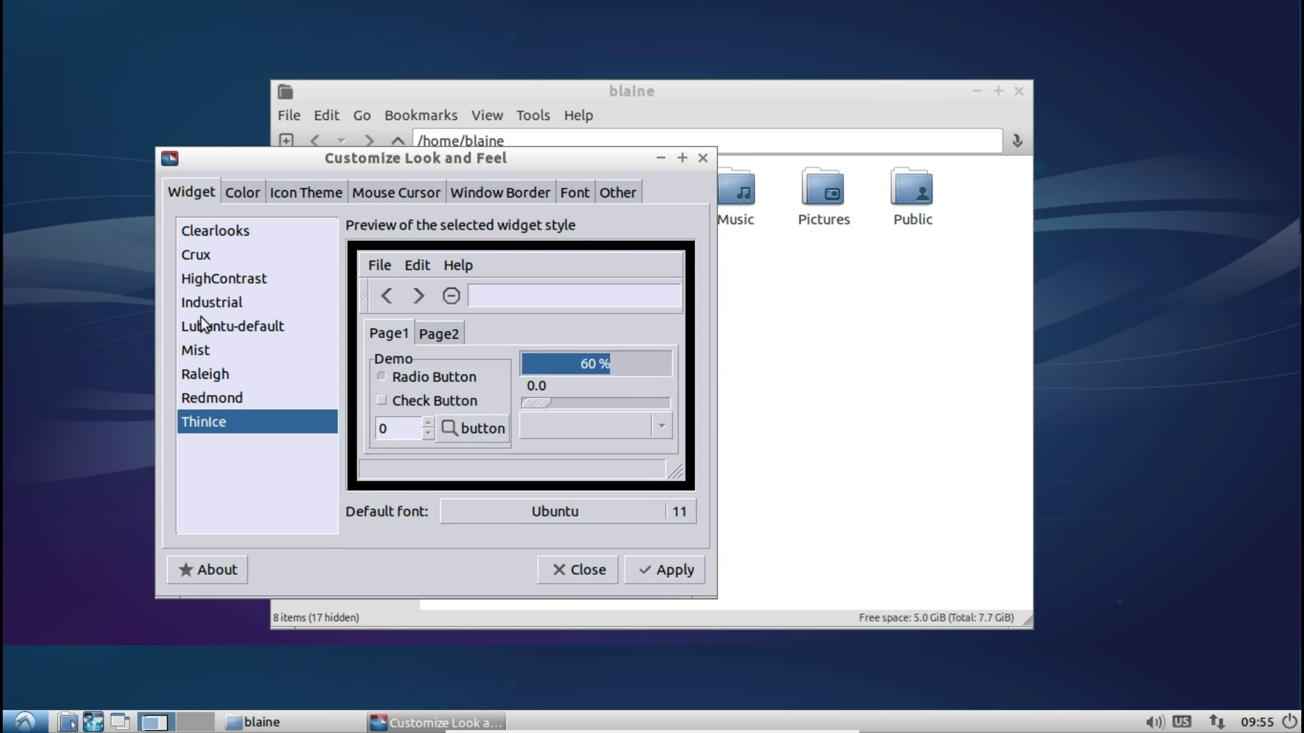
{"action": "left_click", "coordinate": [201, 323]}
- Preview elementary, elementary Dark, GNOME and Humanity icon themes, keep Lubuntu, then show cursor themes
{"action": "left_click", "coordinate": [256, 194]}
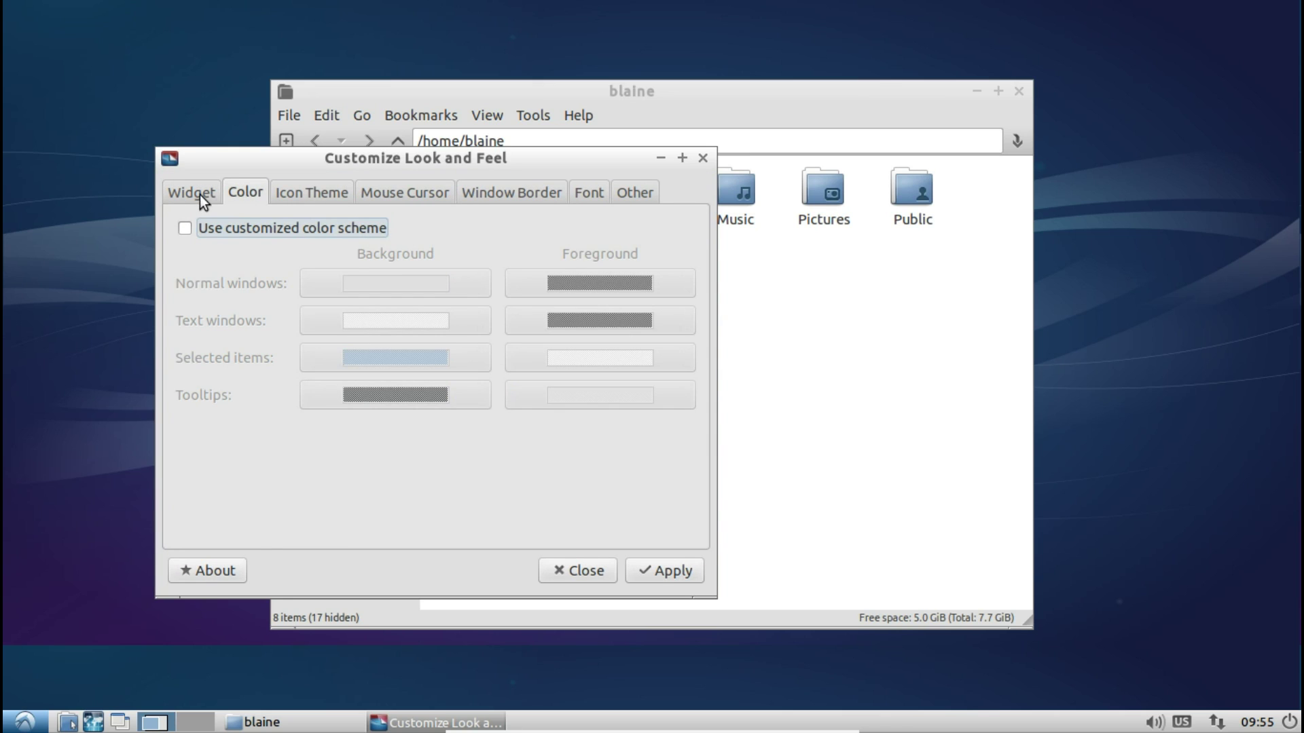
{"action": "left_click", "coordinate": [194, 192]}
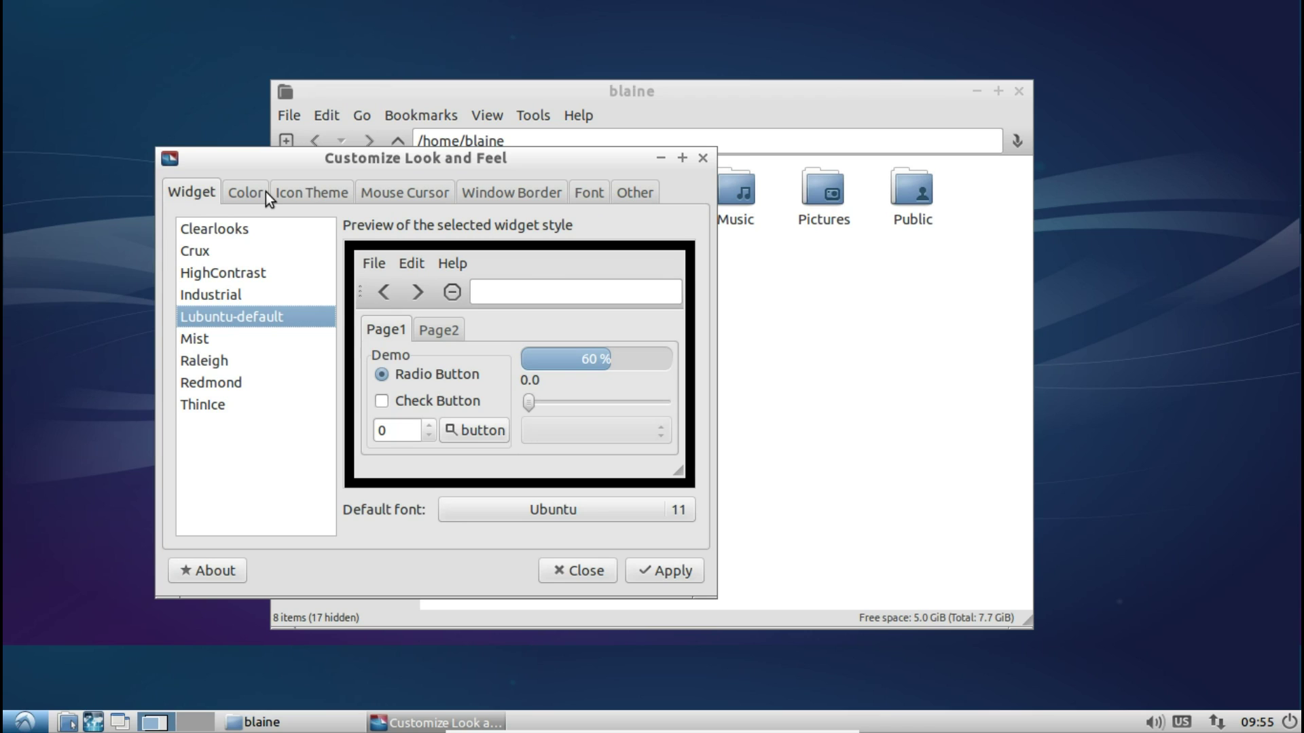
{"action": "left_click", "coordinate": [265, 192]}
{"action": "left_click", "coordinate": [303, 193]}
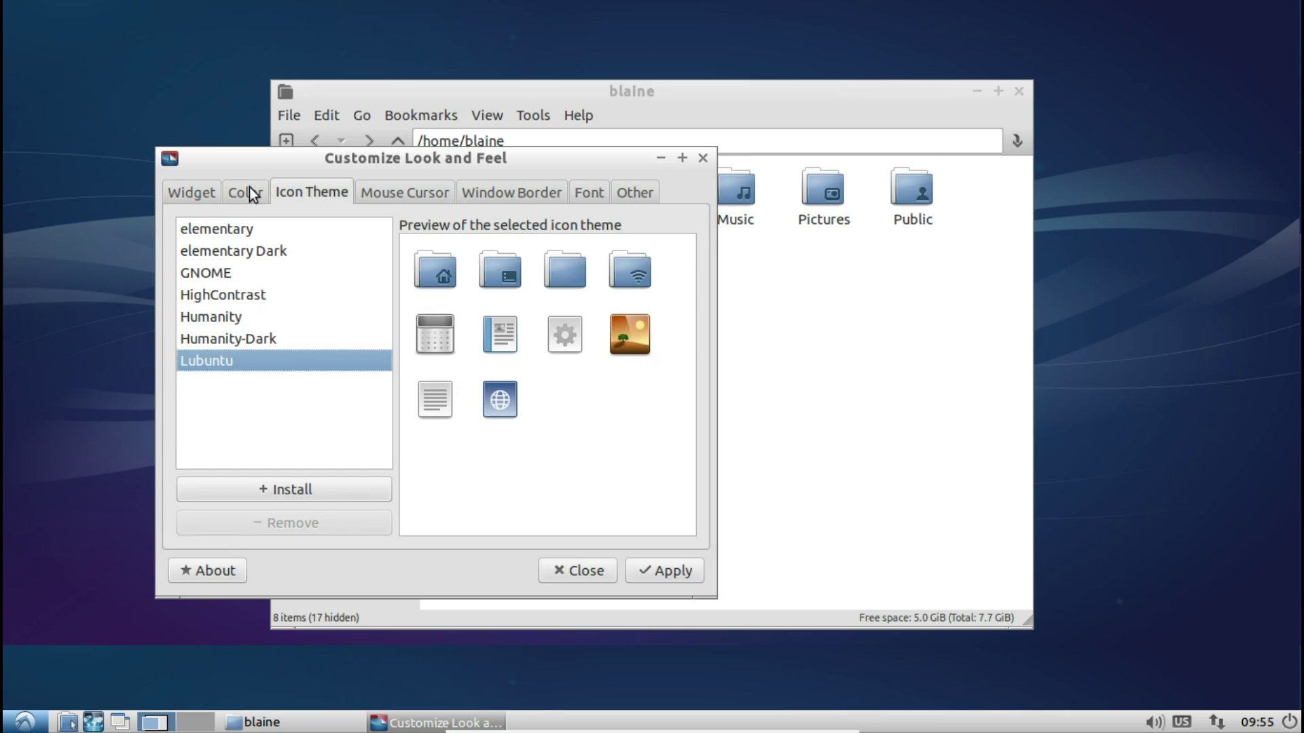
{"action": "left_click", "coordinate": [261, 190]}
{"action": "left_click", "coordinate": [303, 192]}
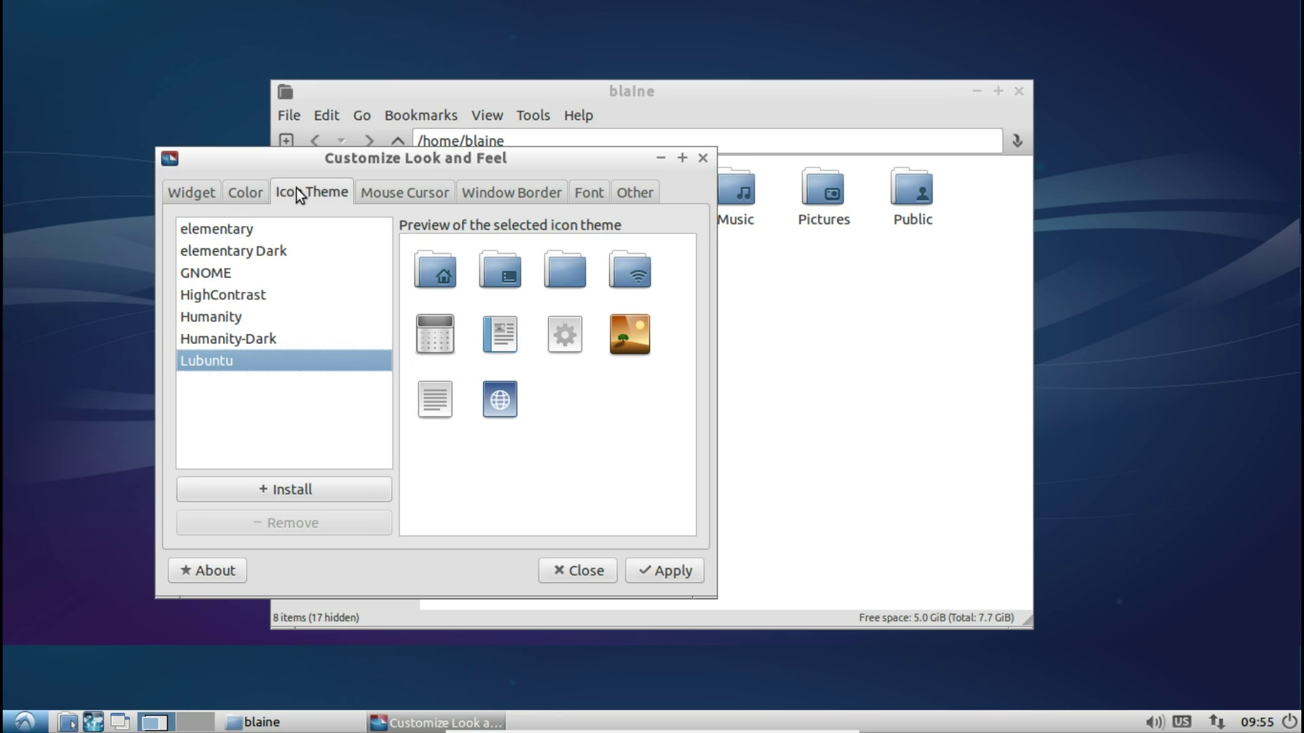
{"action": "left_click", "coordinate": [239, 230]}
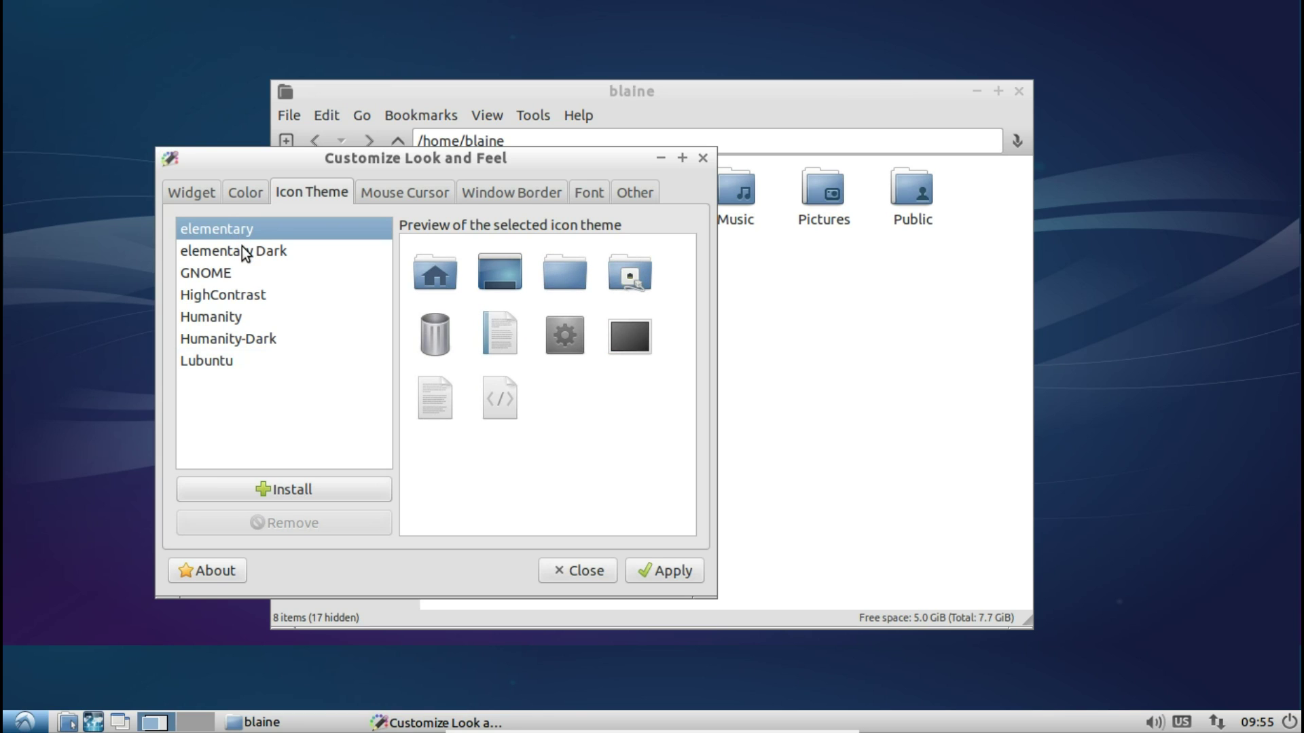
{"action": "left_click", "coordinate": [242, 248]}
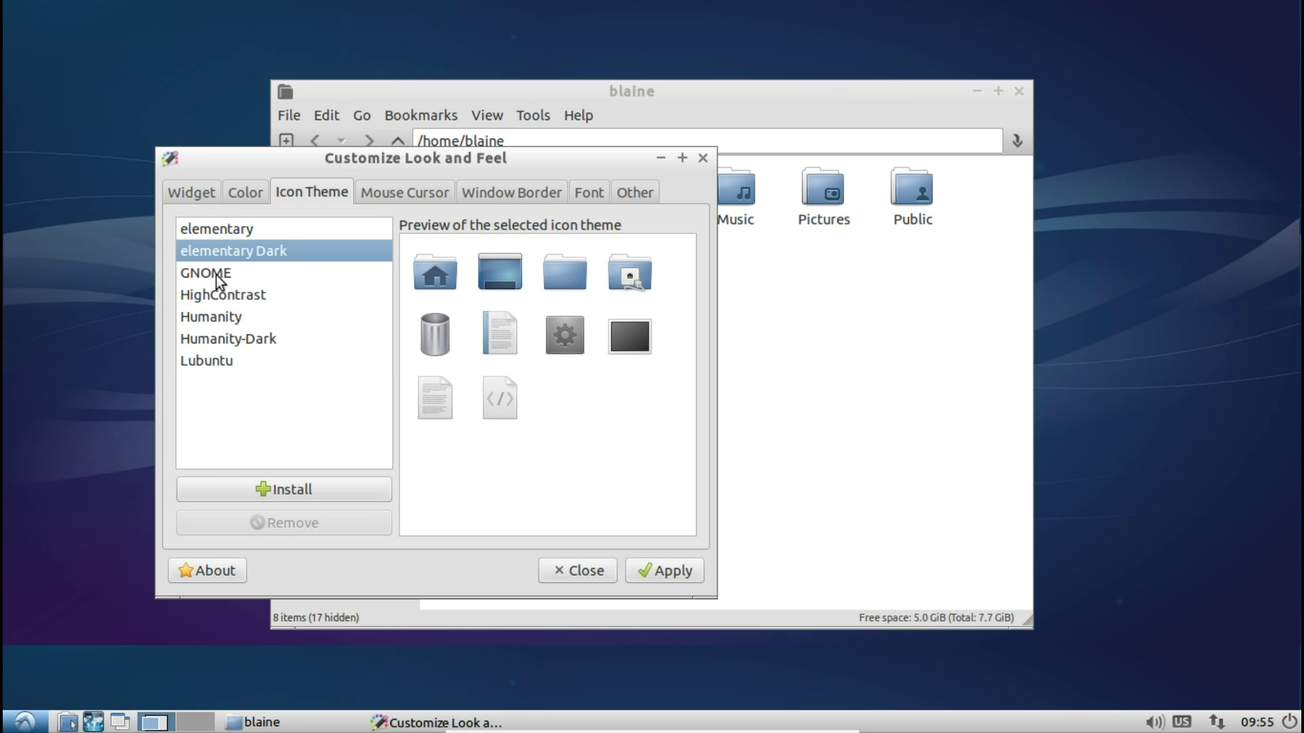
{"action": "left_click", "coordinate": [216, 277]}
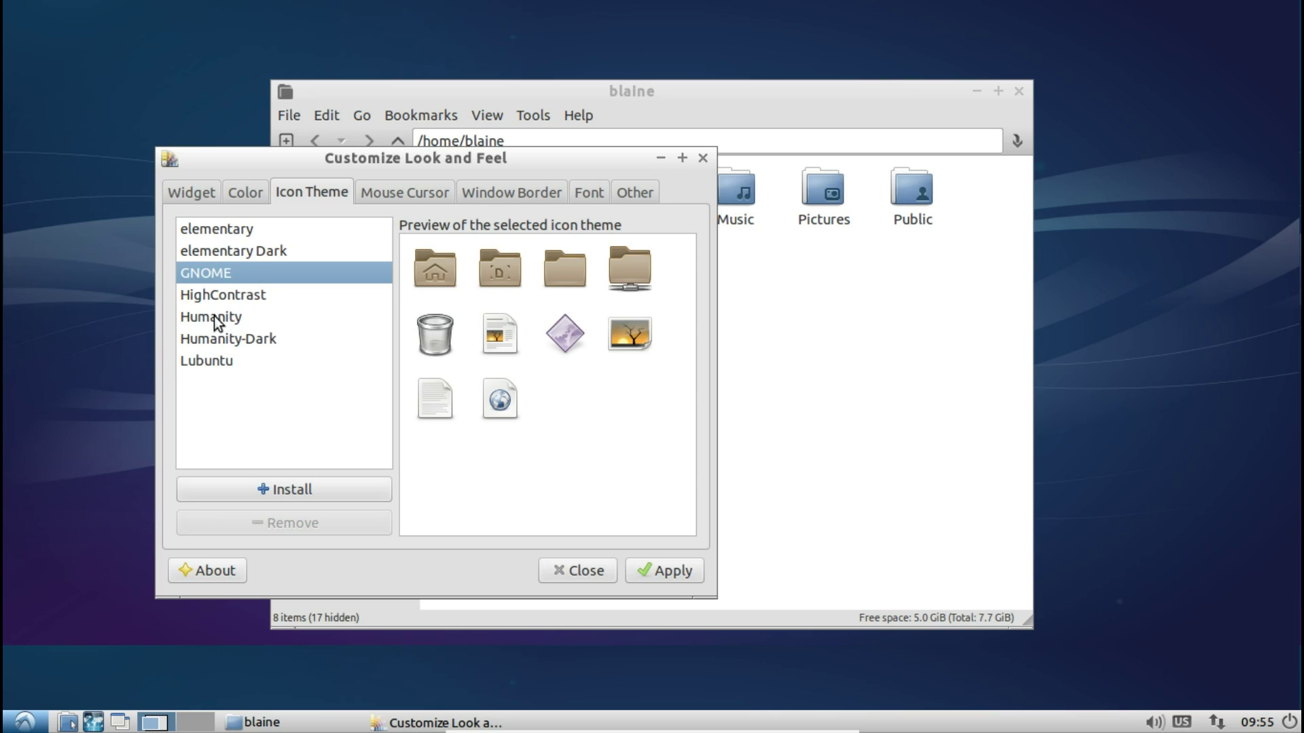
{"action": "left_click", "coordinate": [214, 321]}
{"action": "left_click", "coordinate": [224, 366]}
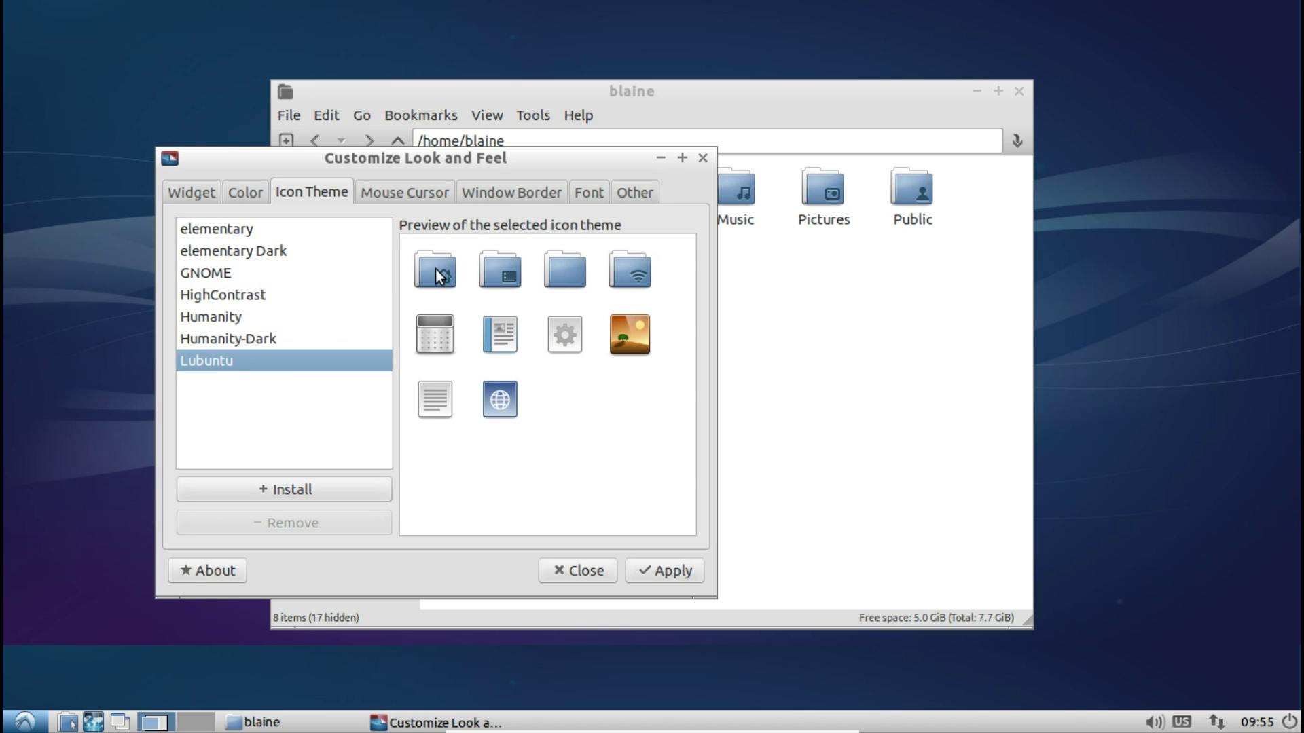
{"action": "left_click", "coordinate": [406, 198]}
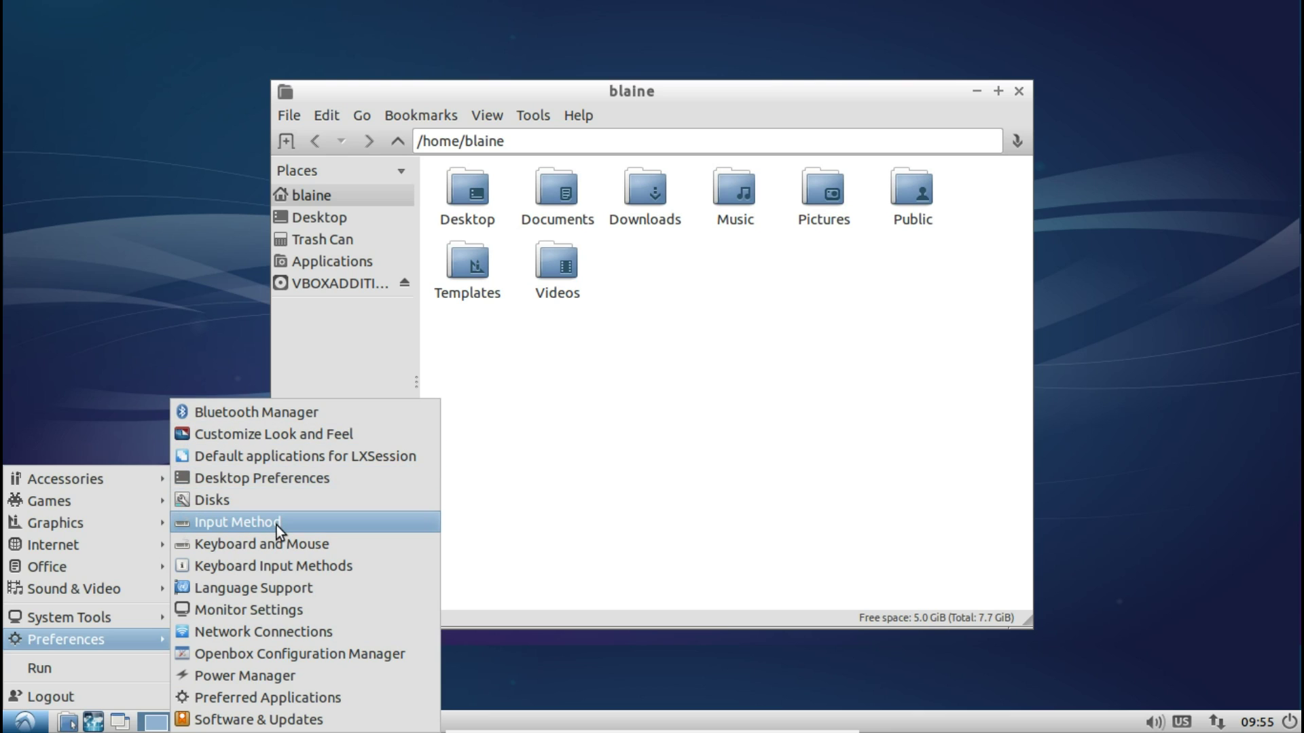
- Open and close Desktop Preferences, then bring the Preferences menu back up showing Disks
{"action": "left_click", "coordinate": [263, 478]}
{"action": "left_click", "coordinate": [886, 199]}
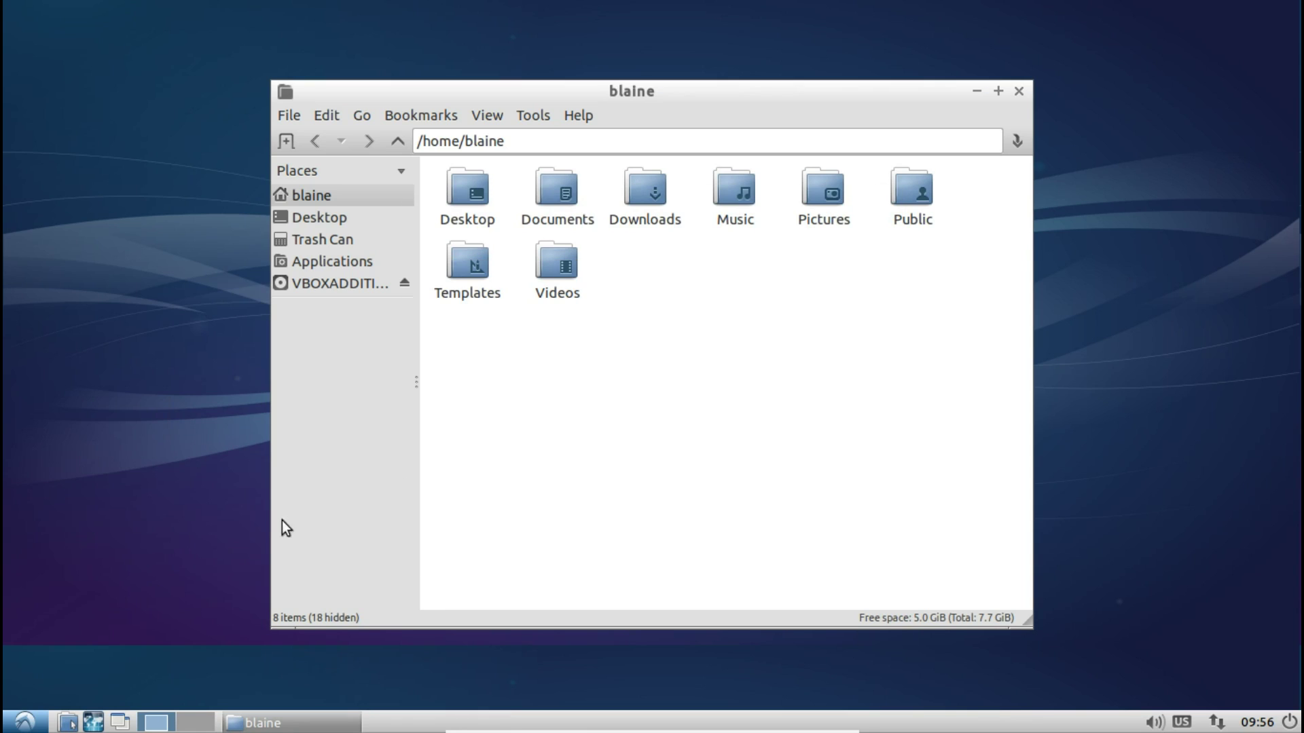
{"action": "left_click", "coordinate": [25, 721]}
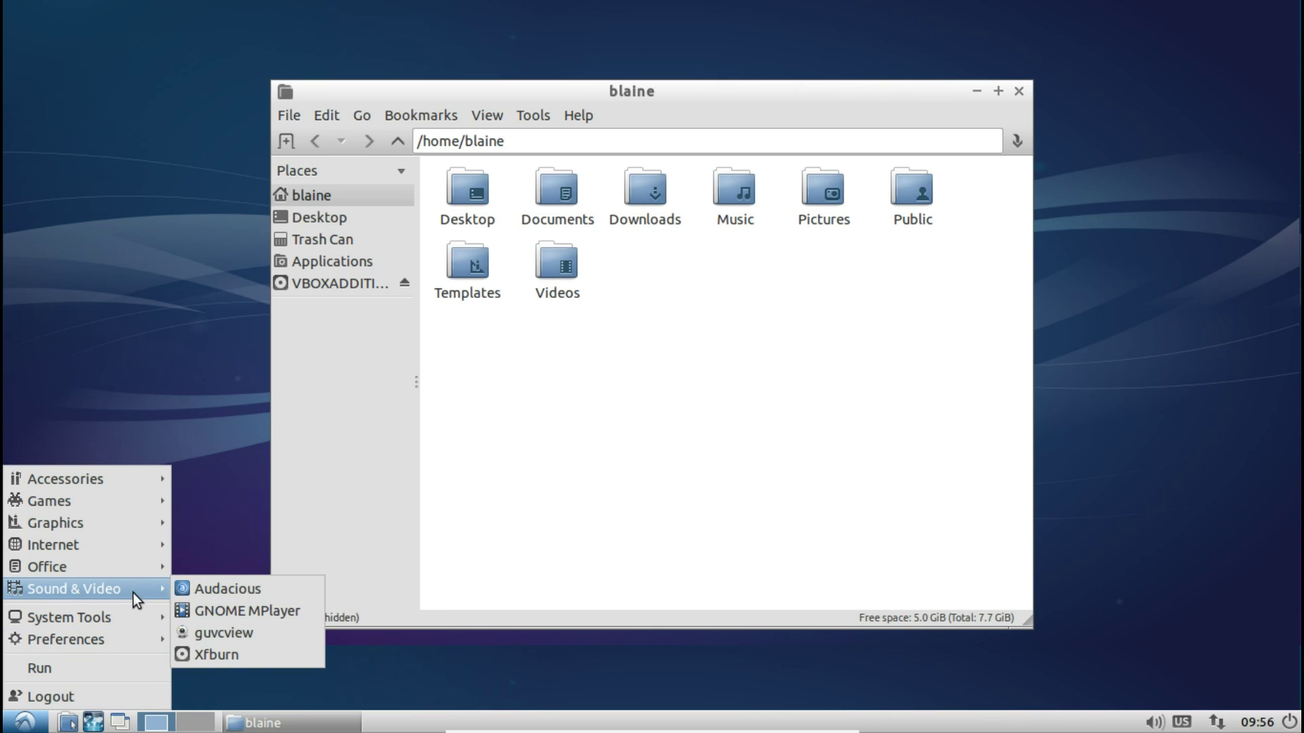
{"action": "mouse_move", "coordinate": [136, 639]}
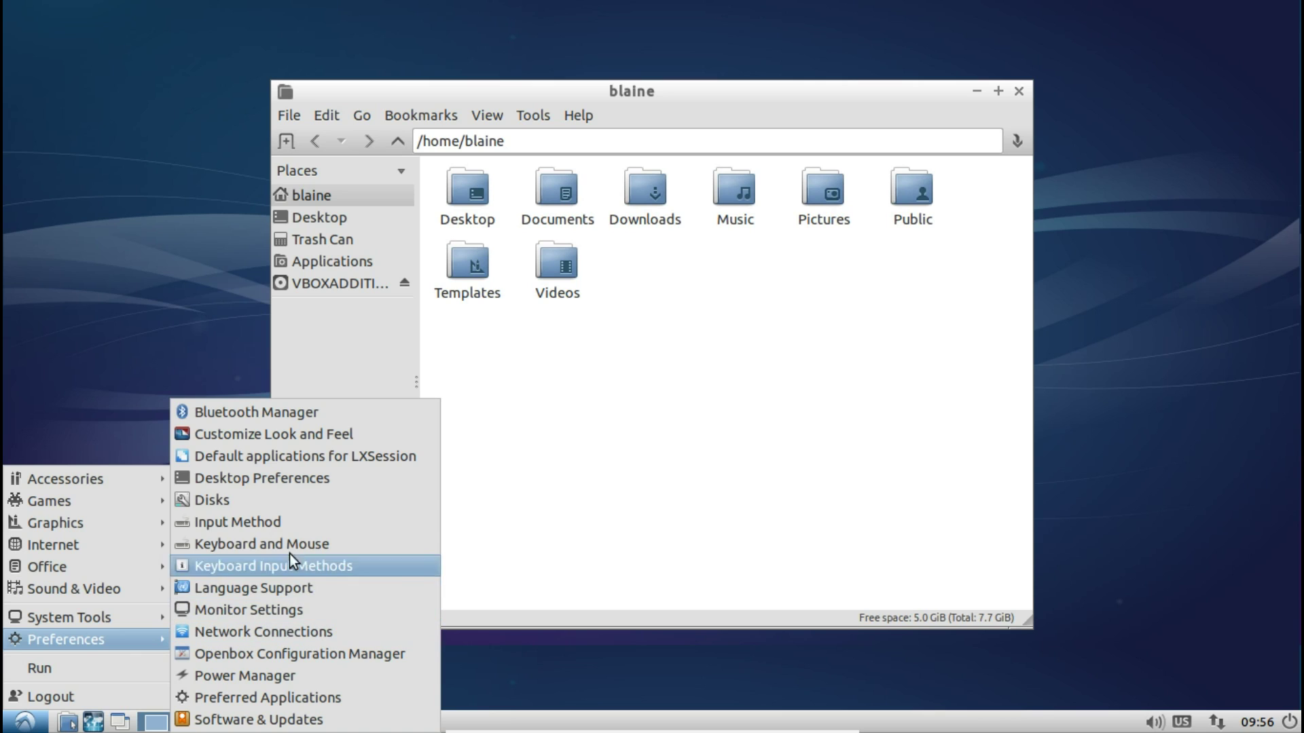
- Launch the Disks and Network Connections tools from the Preferences menu
{"action": "left_click", "coordinate": [295, 501]}
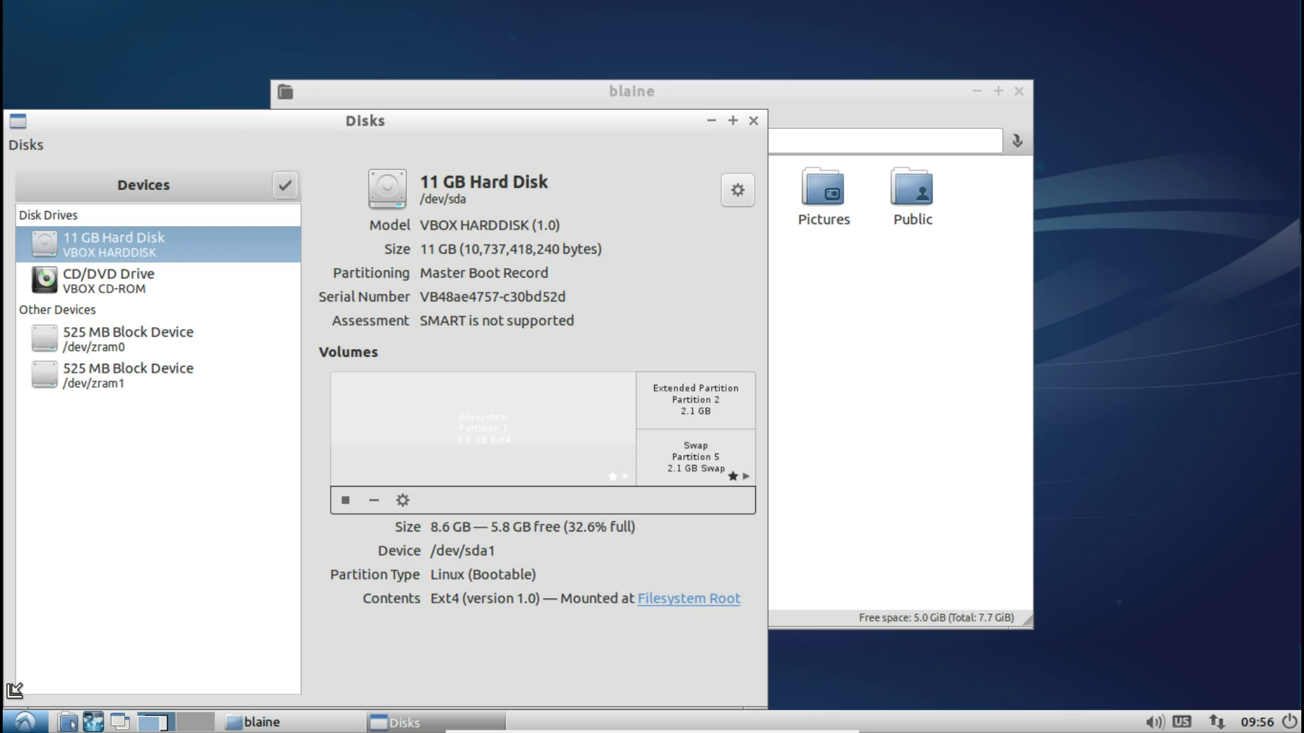
{"action": "left_click", "coordinate": [24, 721]}
{"action": "mouse_move", "coordinate": [135, 639]}
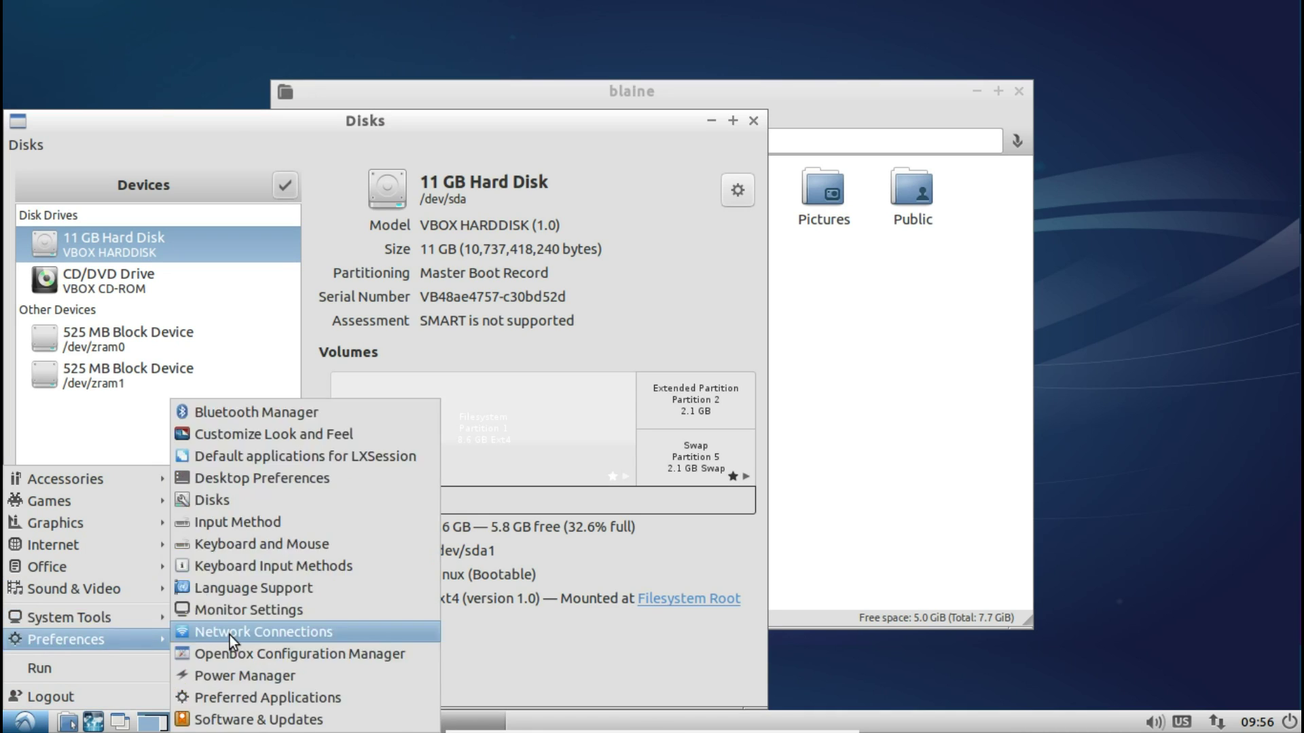
{"action": "left_click", "coordinate": [229, 634]}
- Start Power Manager, then move and dismiss the Xfce4 Power Manager question dialog
{"action": "left_click", "coordinate": [25, 721]}
{"action": "left_click", "coordinate": [229, 673]}
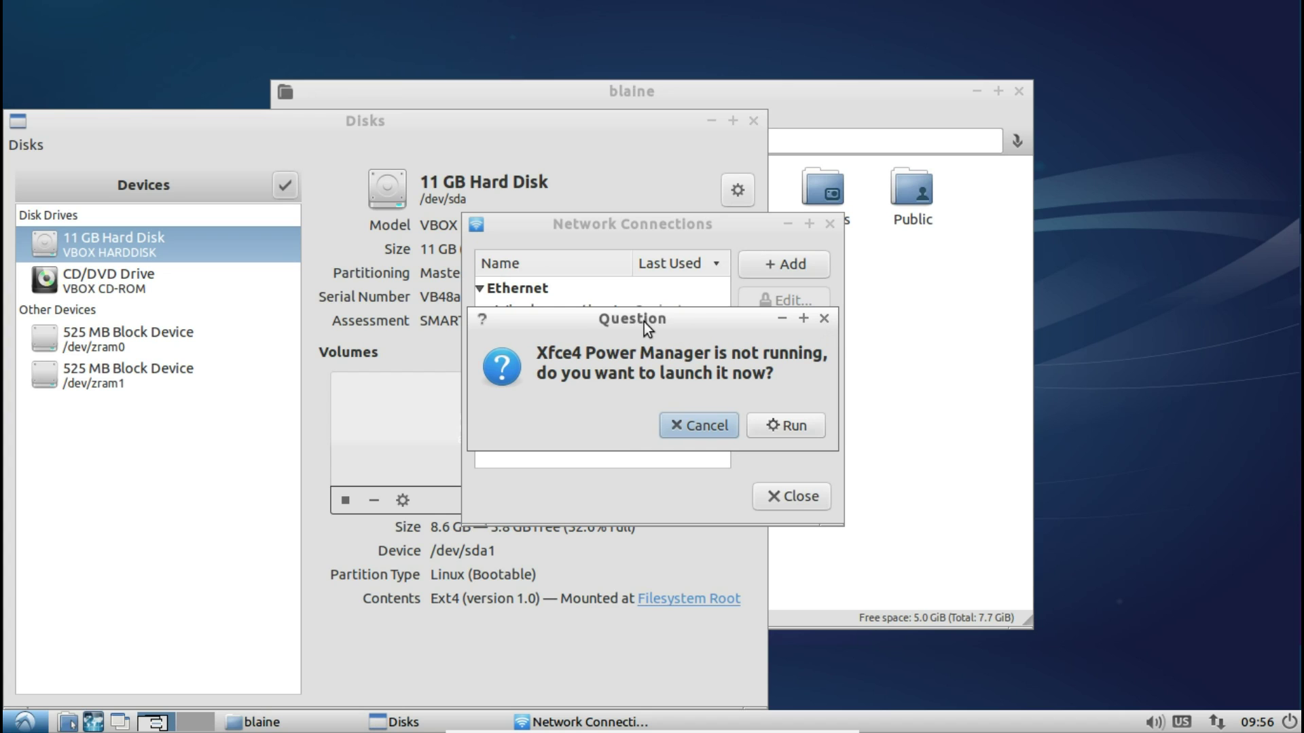
{"action": "left_click_drag", "start_coordinate": [644, 321], "coordinate": [527, 377]}
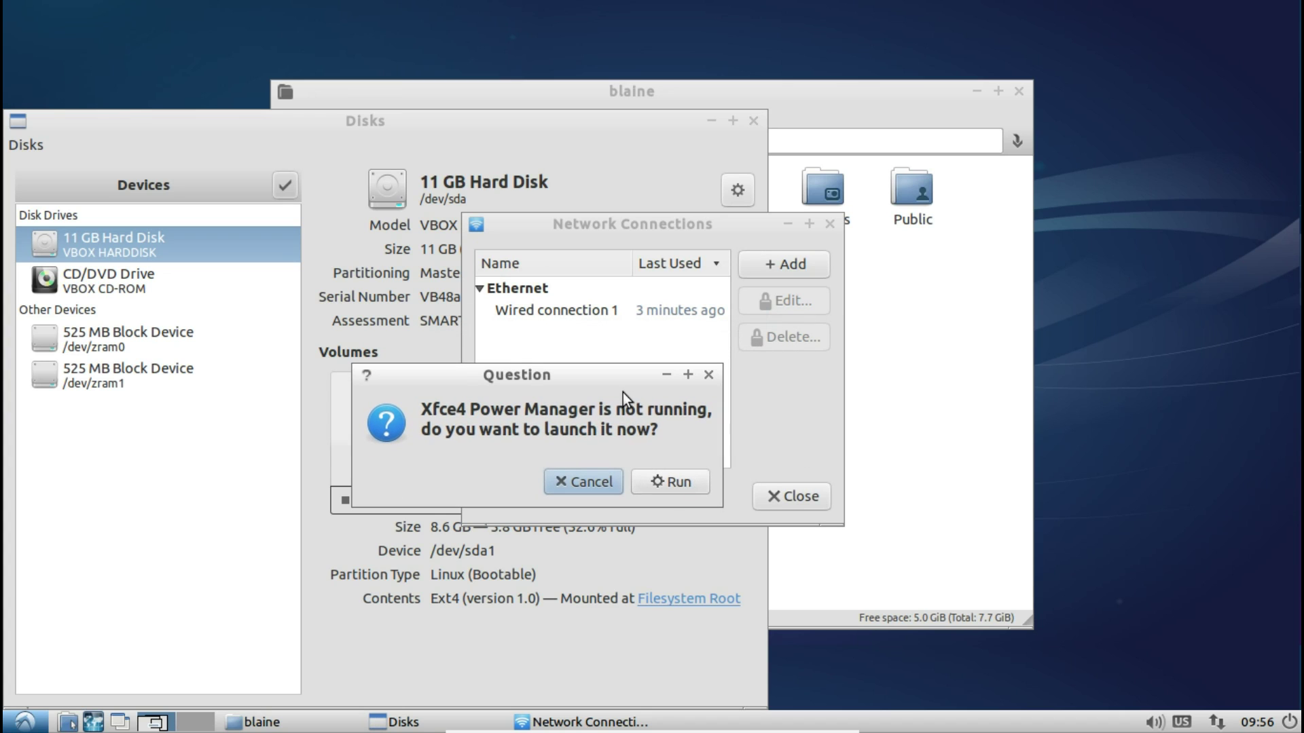
{"action": "left_click", "coordinate": [709, 376]}
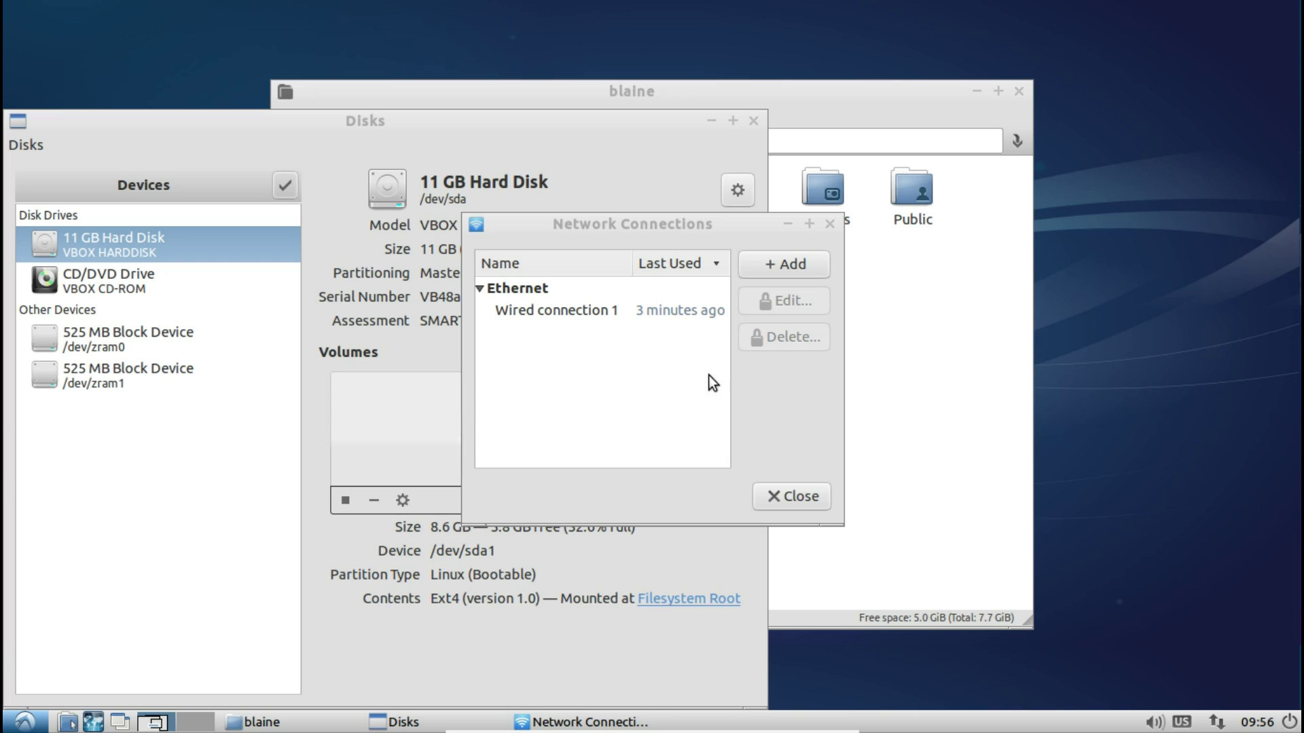
- Open Monitor Settings showing VBOX0 at 1360x768, 60.0 Hz, and move the window aside
{"action": "left_click", "coordinate": [24, 722]}
{"action": "mouse_move", "coordinate": [99, 638]}
{"action": "left_click", "coordinate": [276, 609]}
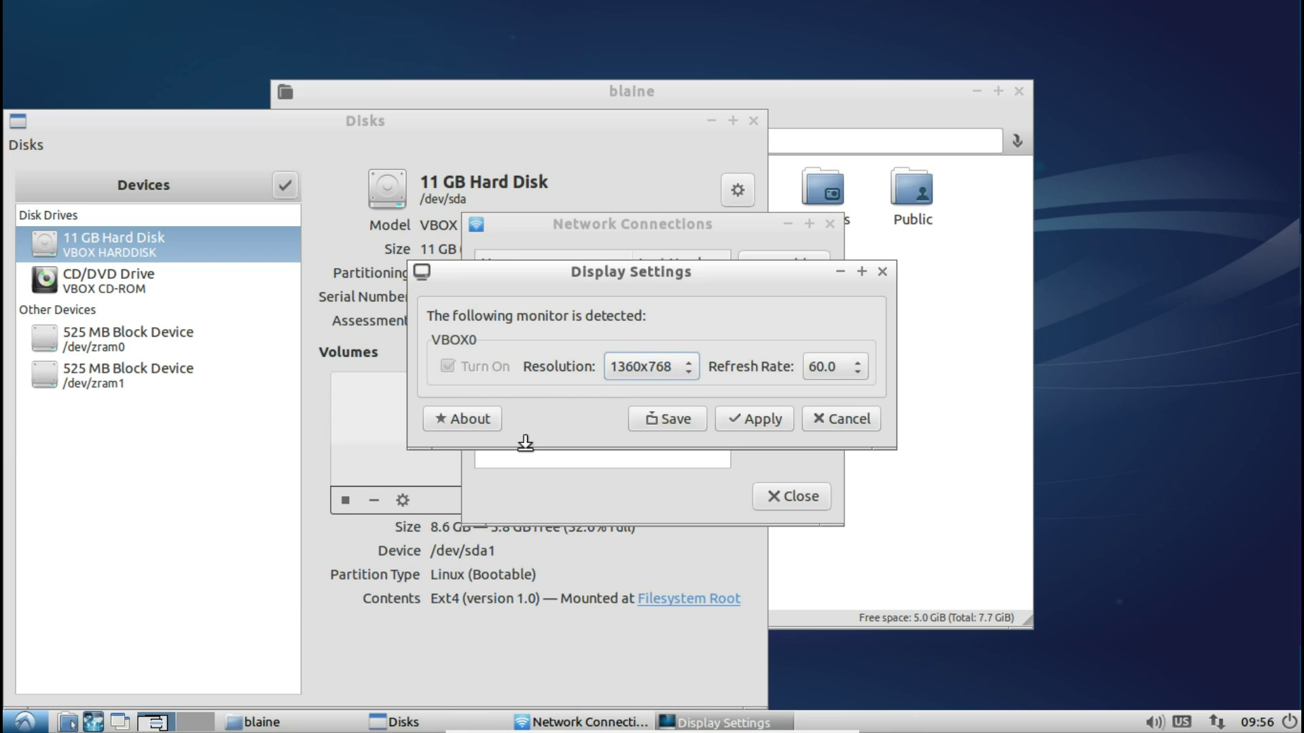
{"action": "left_click_drag", "start_coordinate": [776, 280], "coordinate": [982, 362]}
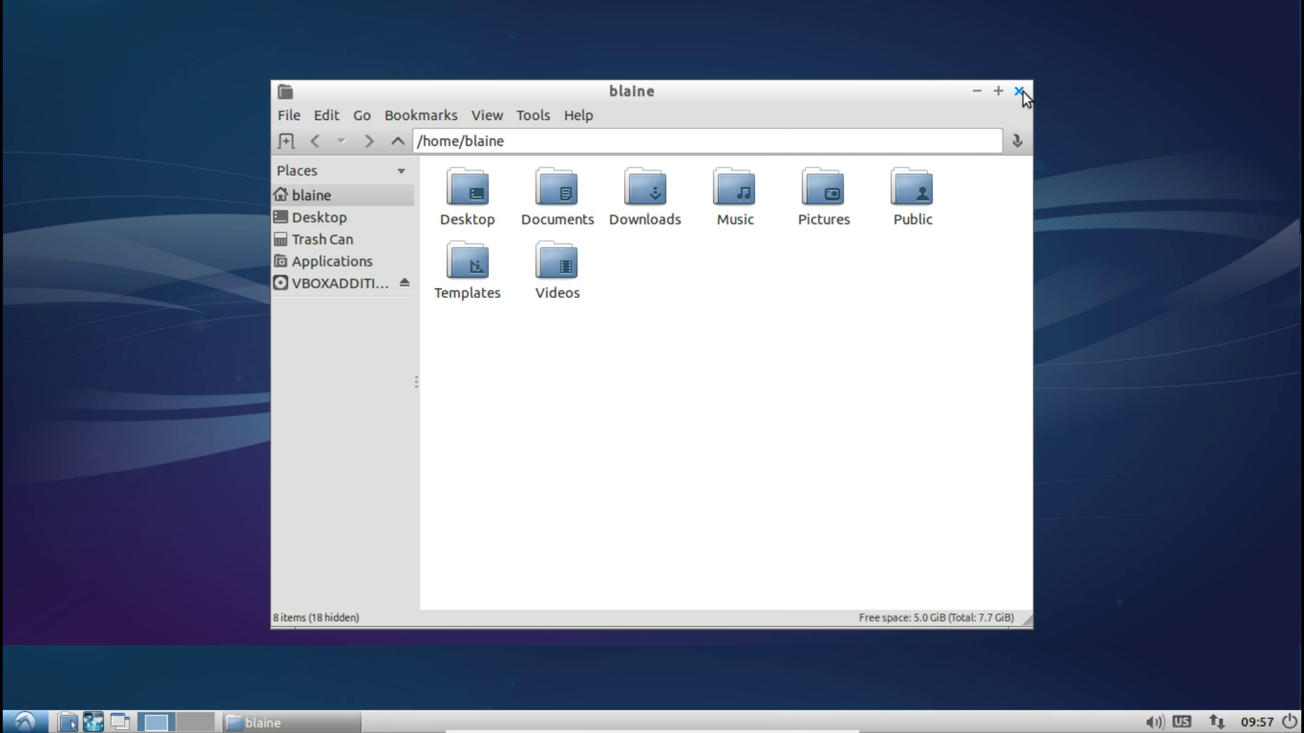
{"action": "left_click", "coordinate": [1019, 91]}
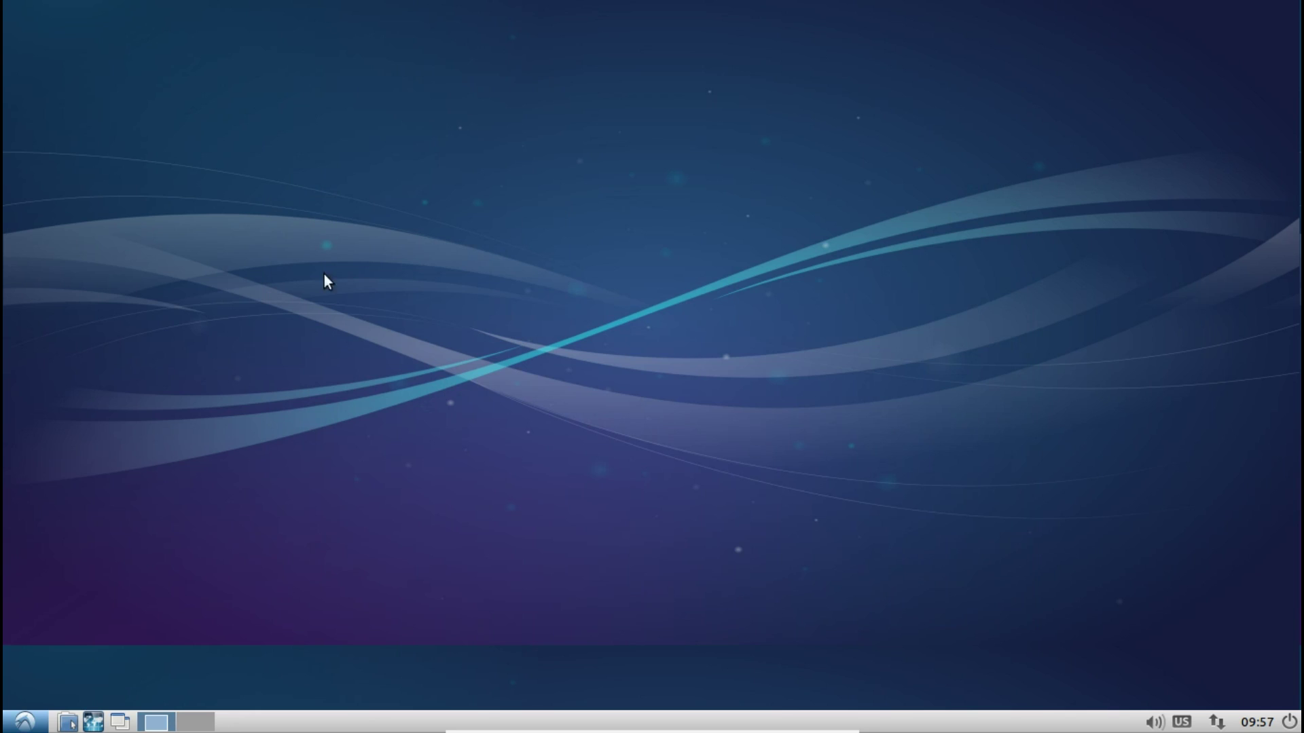
{"action": "left_click", "coordinate": [25, 722]}
{"action": "left_click", "coordinate": [68, 721]}
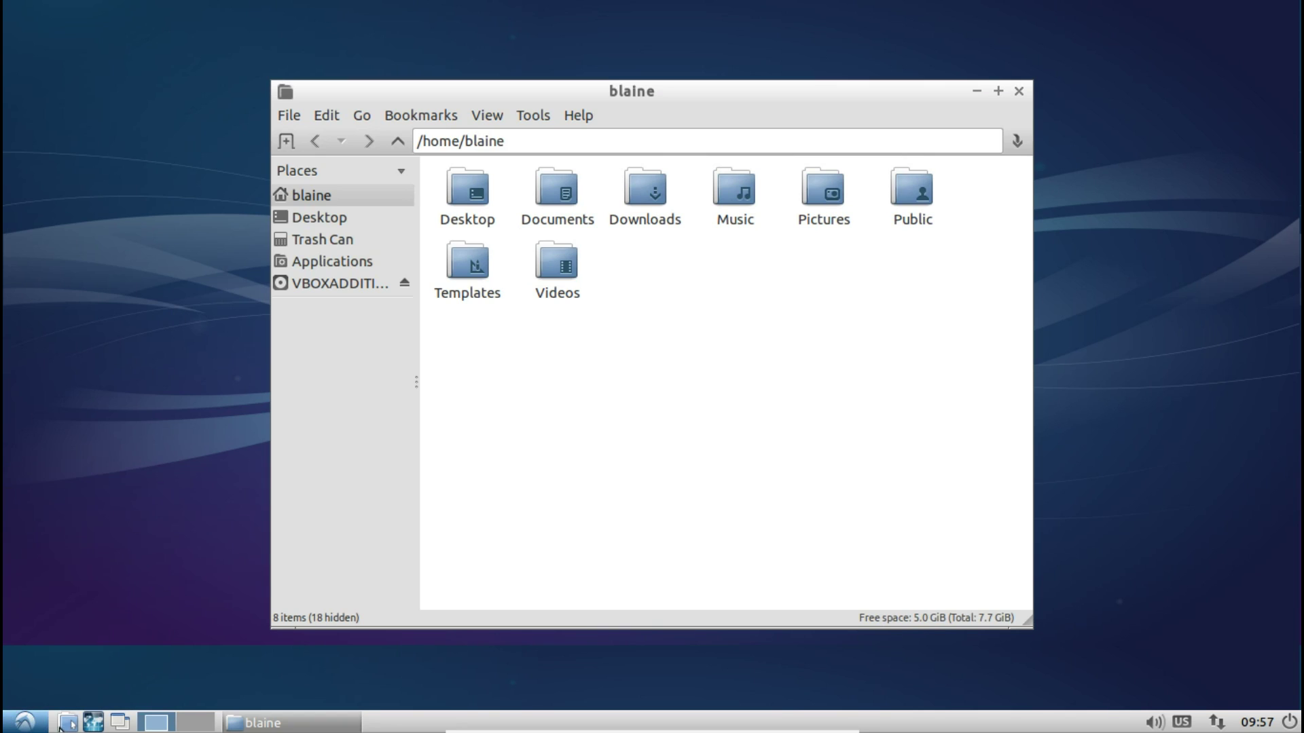
{"action": "left_click", "coordinate": [31, 726]}
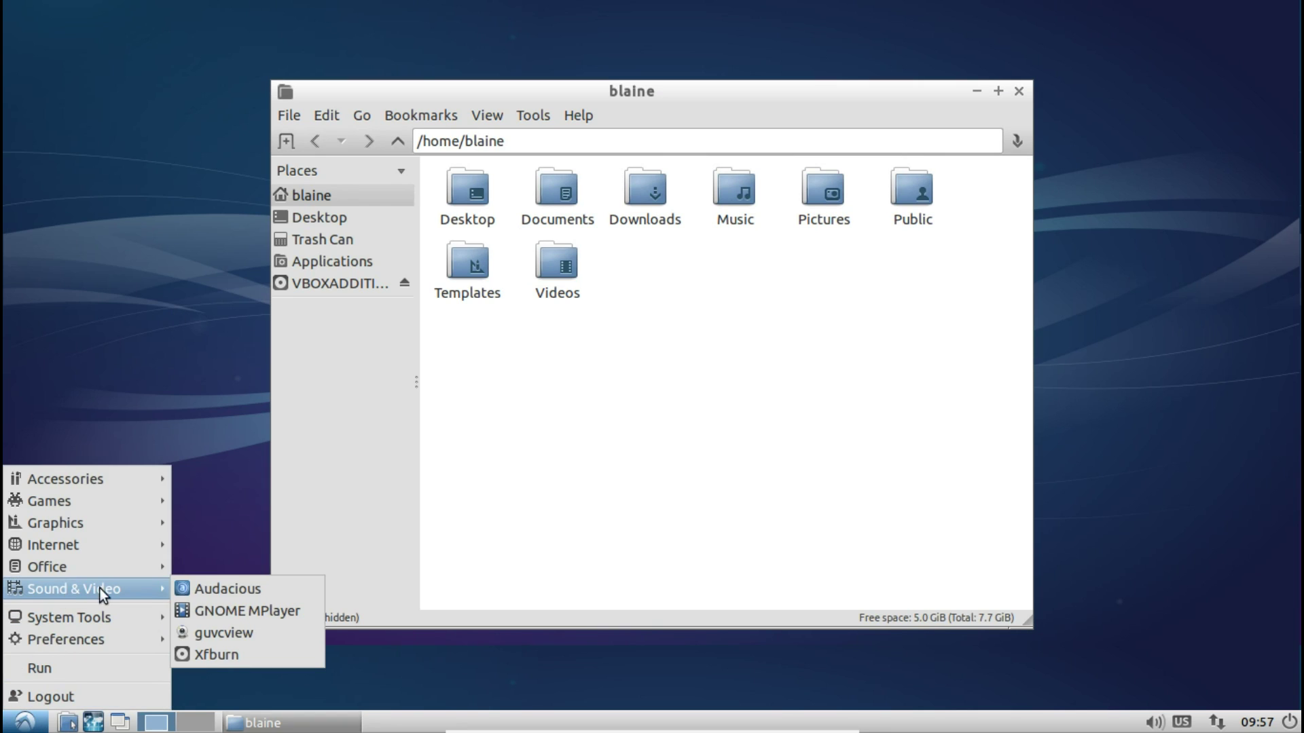
{"action": "mouse_move", "coordinate": [68, 639]}
{"action": "left_click", "coordinate": [222, 433]}
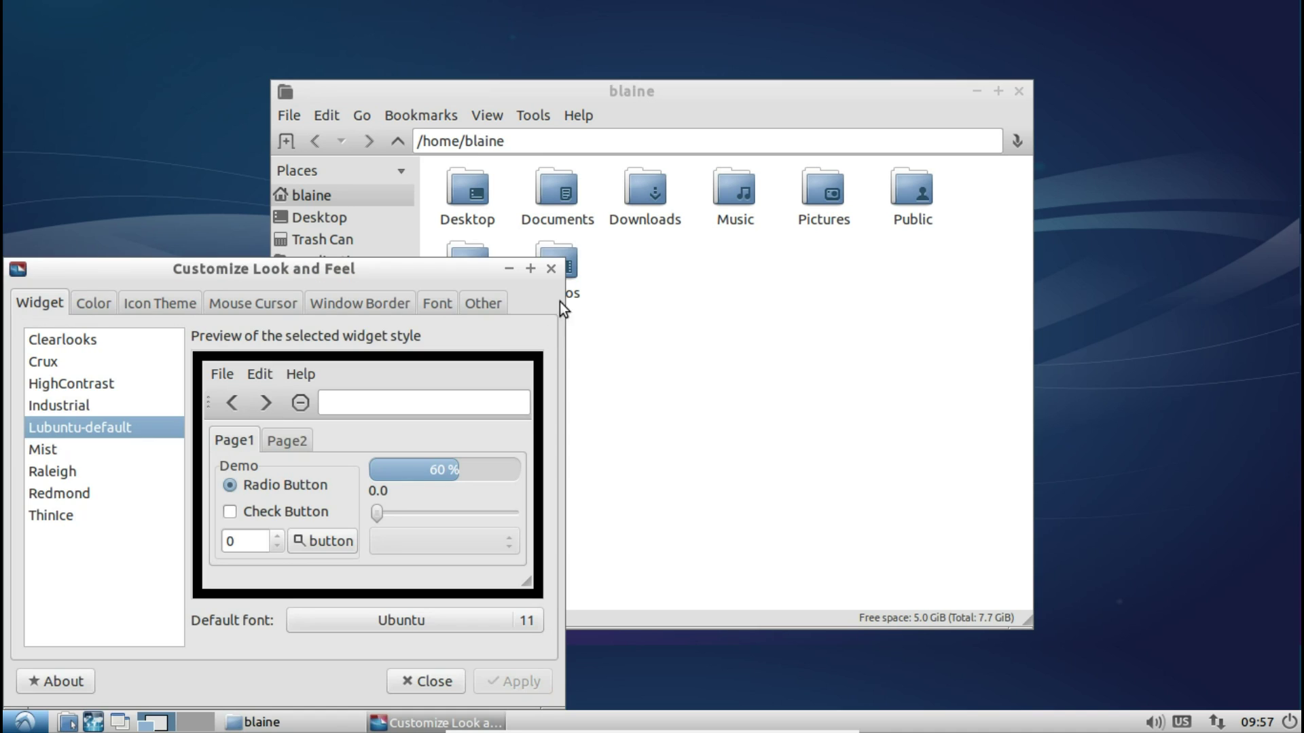
{"action": "left_click", "coordinate": [554, 271]}
{"action": "left_click", "coordinate": [1020, 91]}
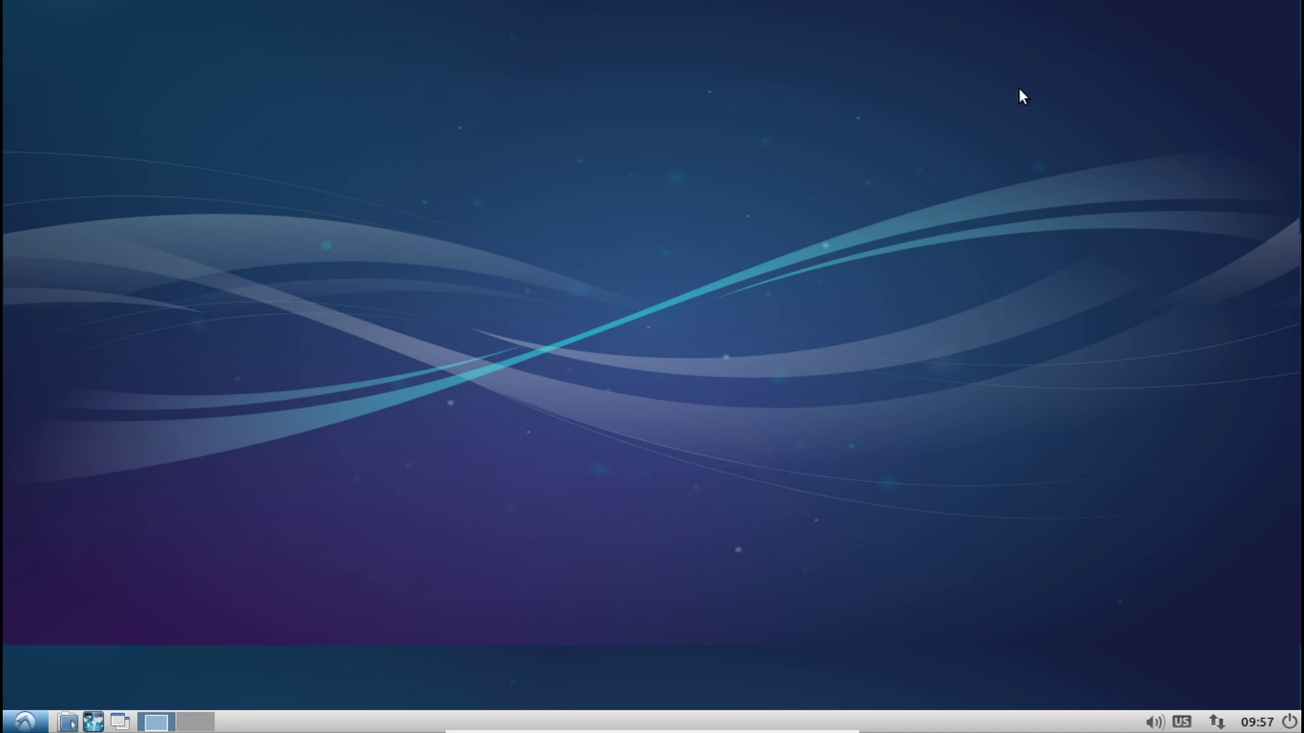
{"action": "left_click", "coordinate": [25, 721]}
{"action": "mouse_move", "coordinate": [79, 519]}
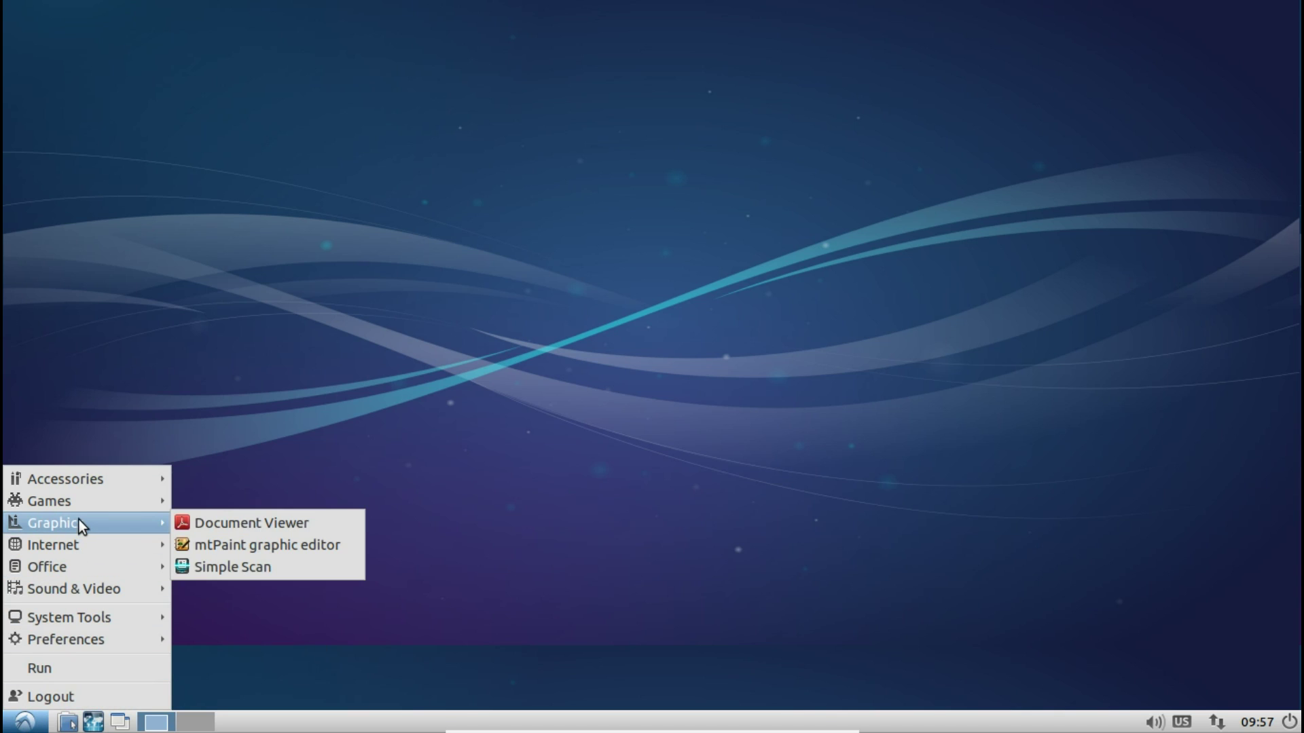
{"action": "left_click", "coordinate": [230, 530]}
{"action": "left_click", "coordinate": [25, 721]}
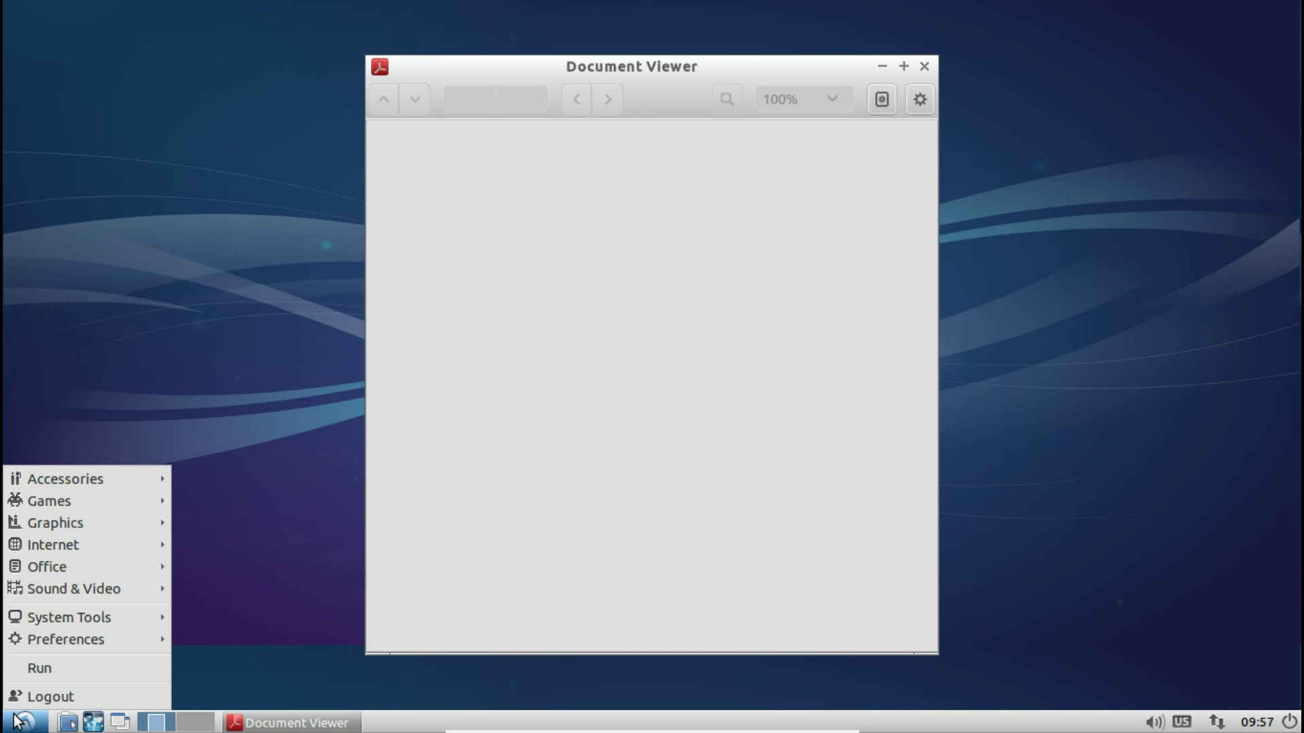
{"action": "mouse_move", "coordinate": [89, 569]}
{"action": "left_click", "coordinate": [224, 566]}
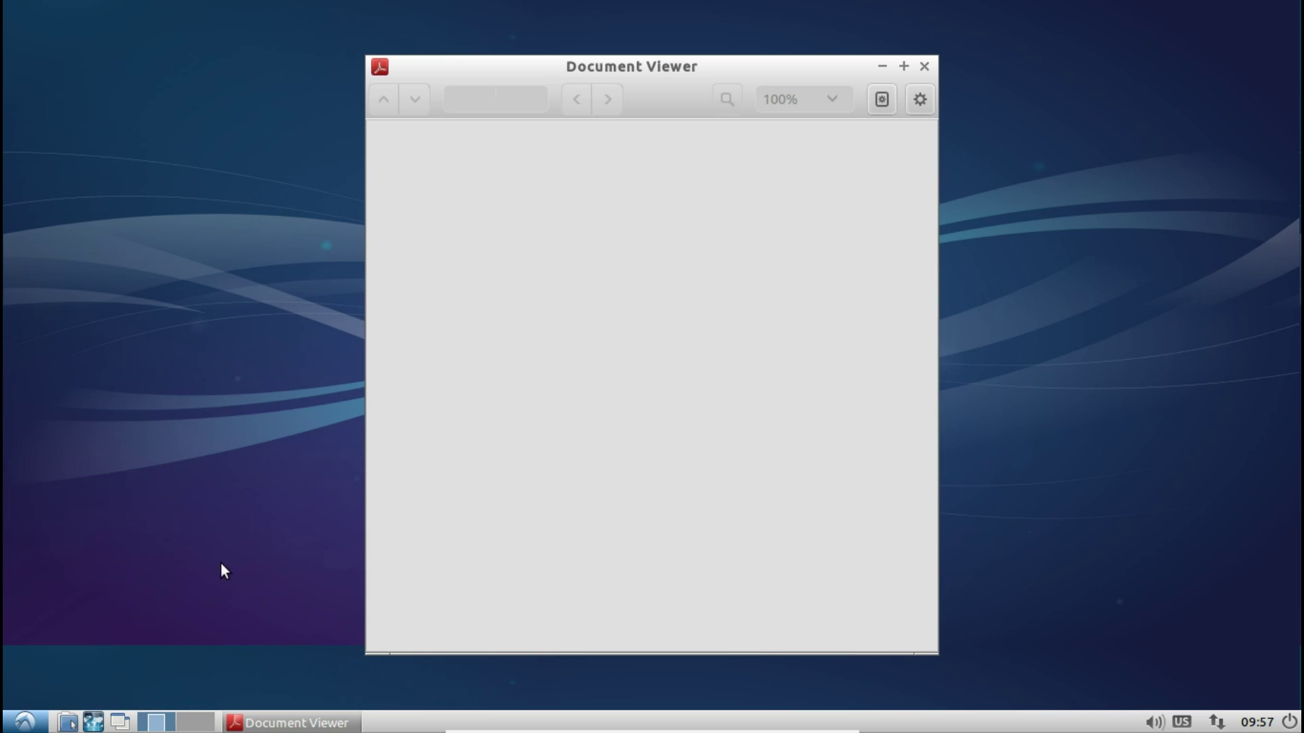
{"action": "left_click", "coordinate": [33, 718]}
{"action": "mouse_move", "coordinate": [132, 585]}
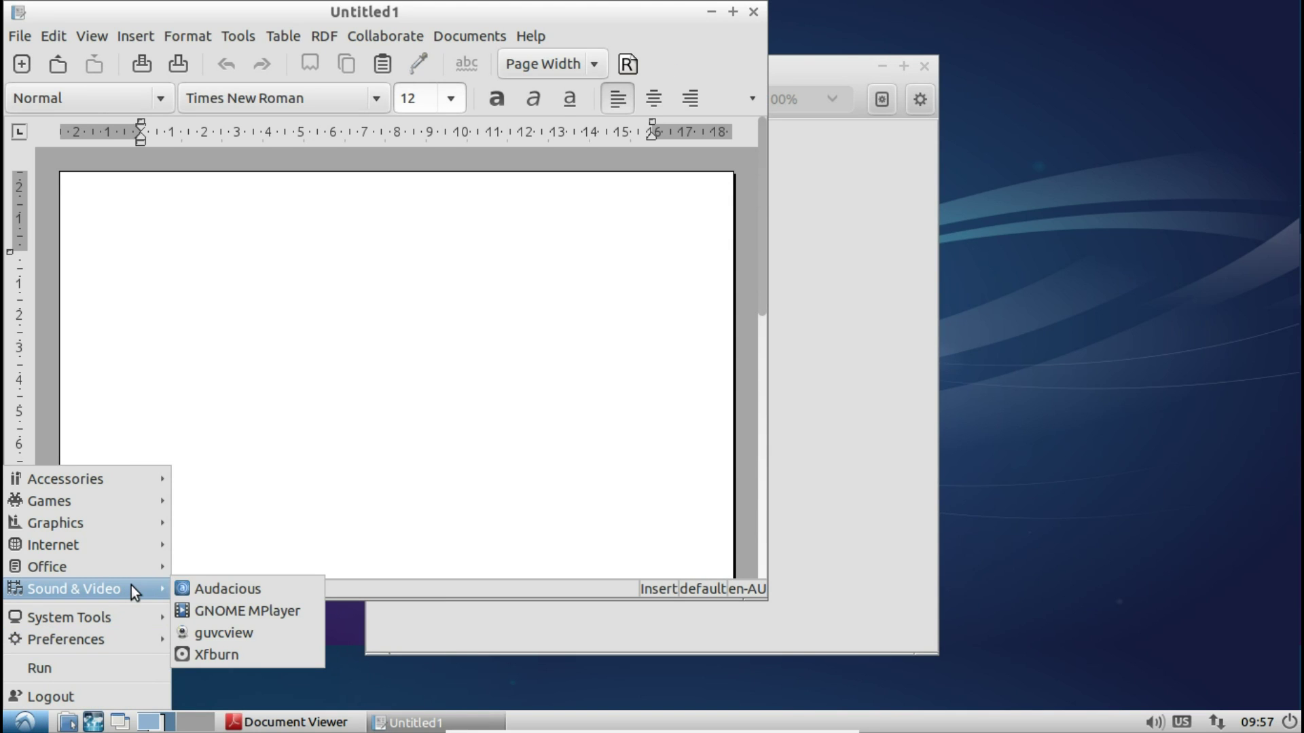
{"action": "left_click", "coordinate": [209, 588]}
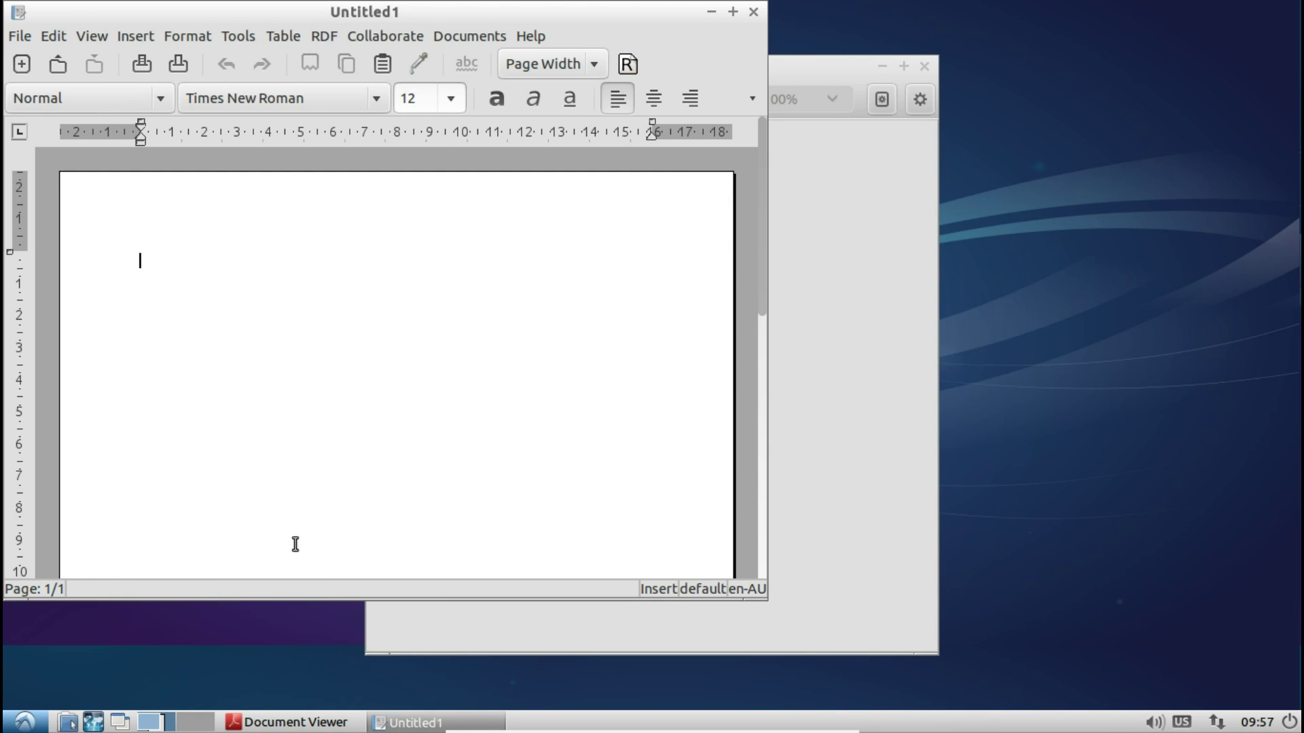
{"action": "left_click", "coordinate": [25, 721]}
{"action": "left_click", "coordinate": [25, 723]}
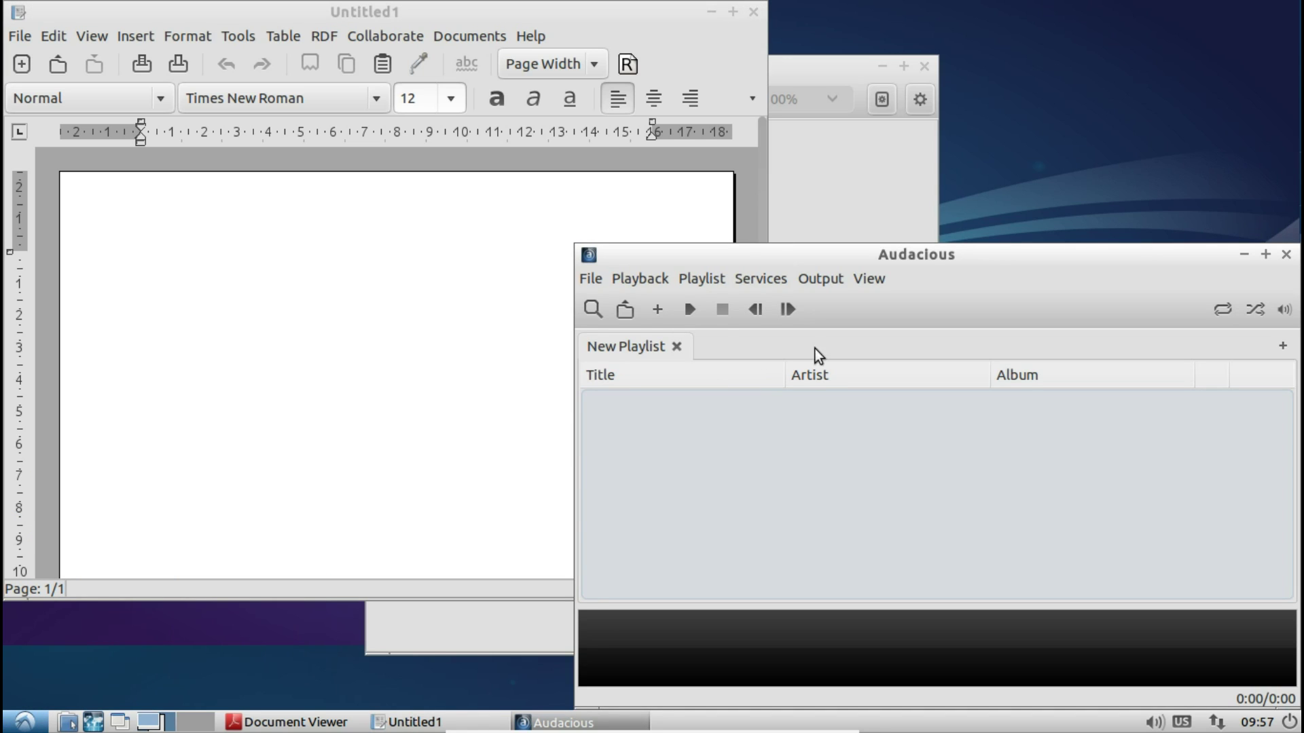
{"action": "left_click_drag", "start_coordinate": [987, 253], "coordinate": [832, 49]}
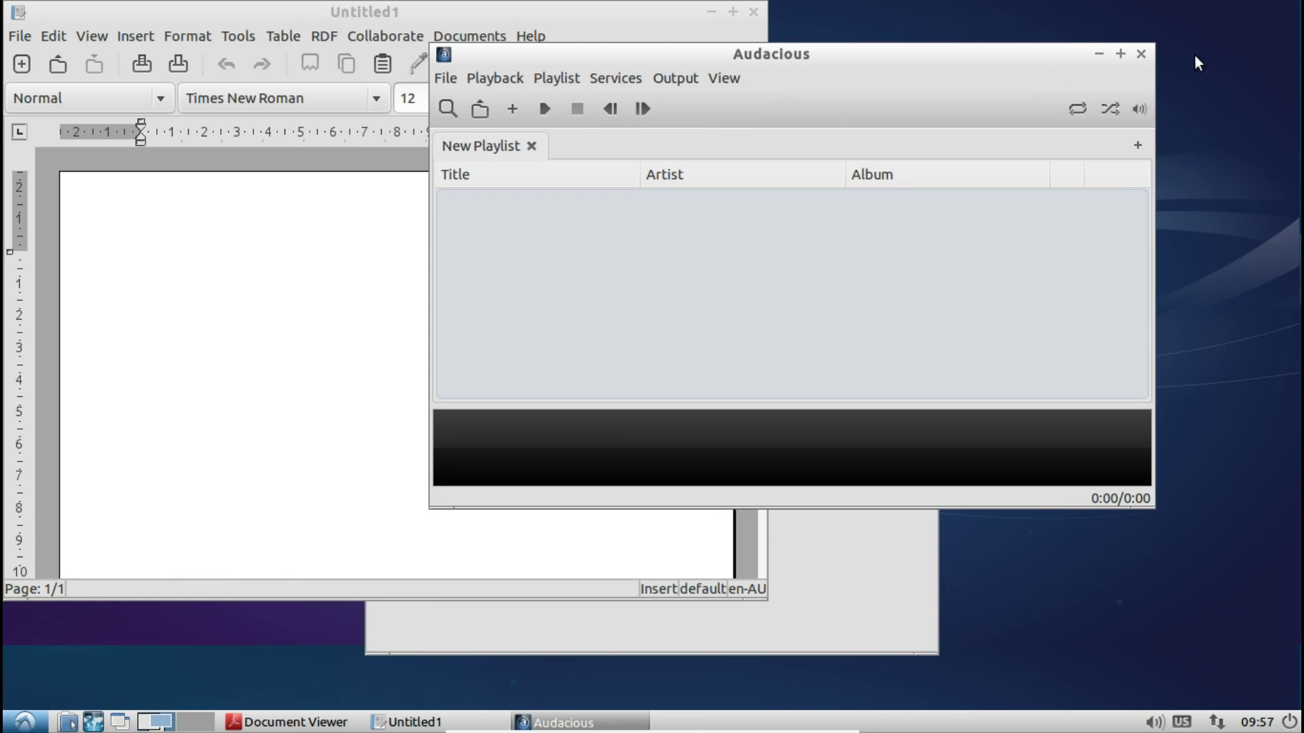
{"action": "left_click", "coordinate": [1140, 49]}
{"action": "left_click", "coordinate": [753, 12]}
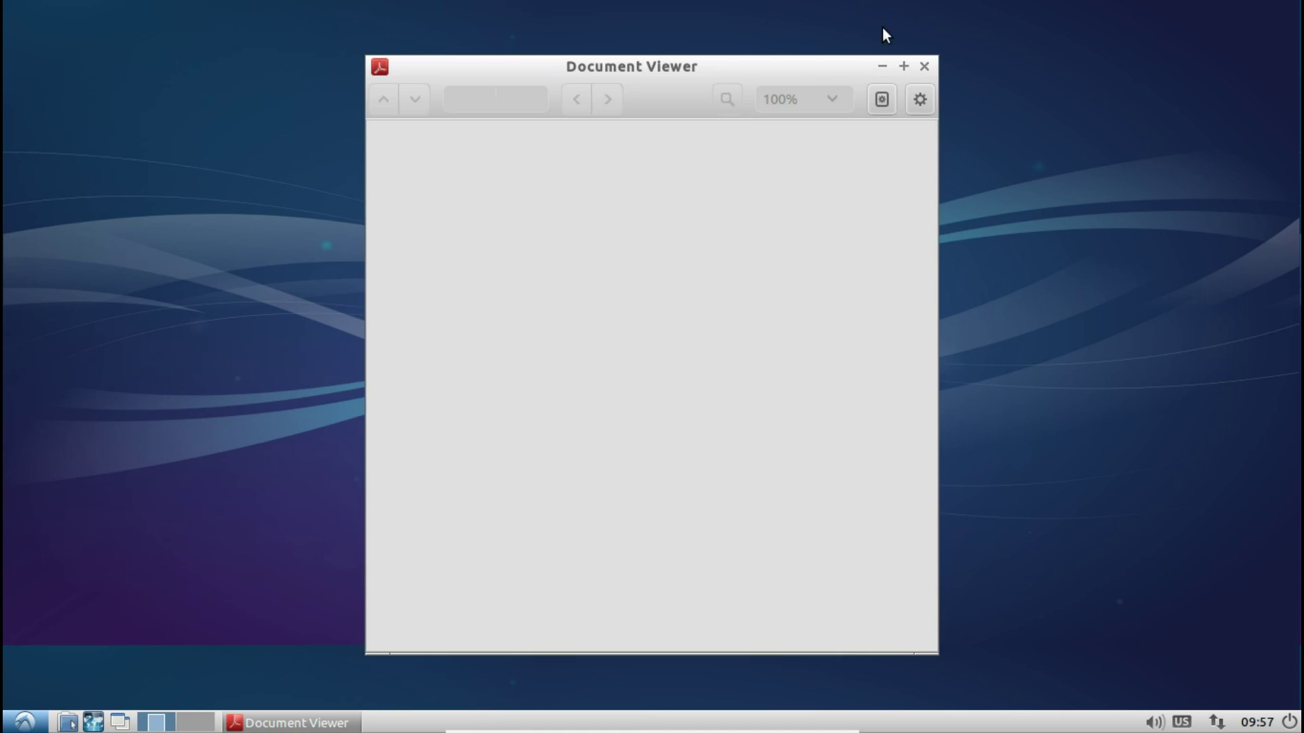
- Close the Document Viewer, start Xpad, dismiss its help window and note pad, then reopen the menu
{"action": "left_click", "coordinate": [926, 67]}
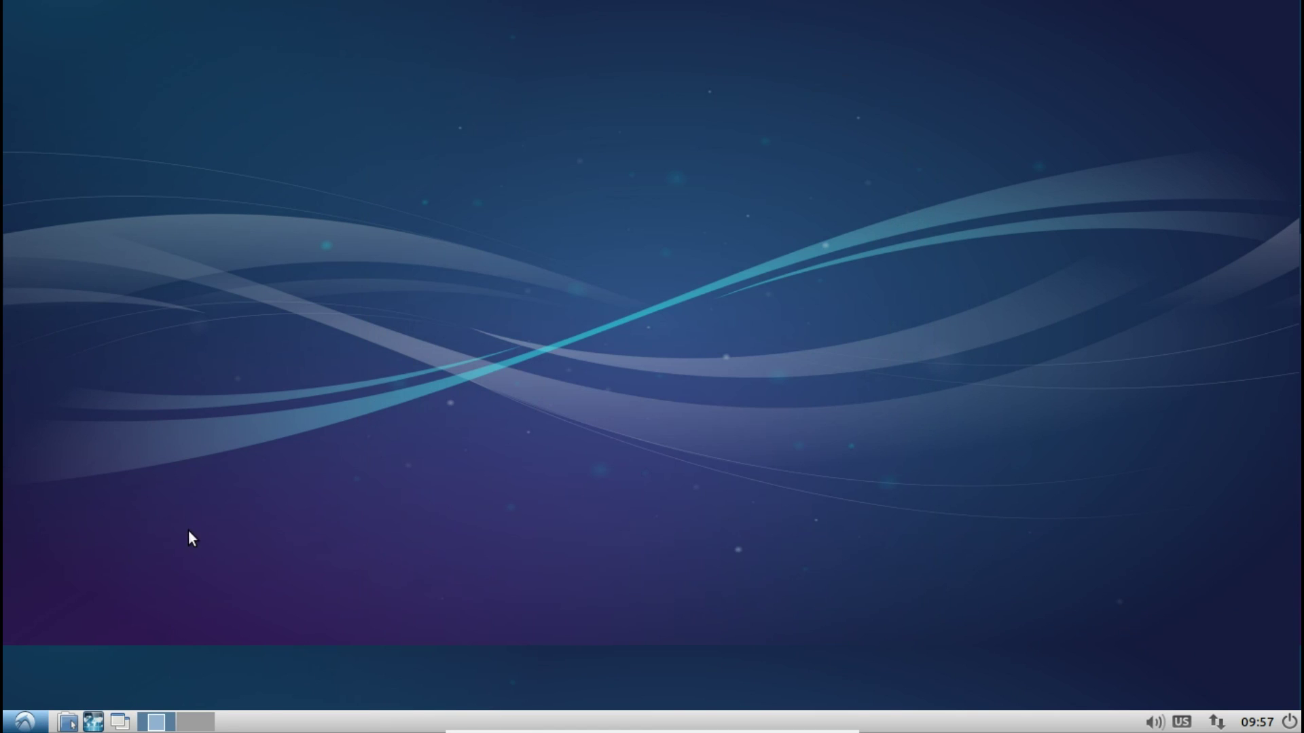
{"action": "key", "text": "super"}
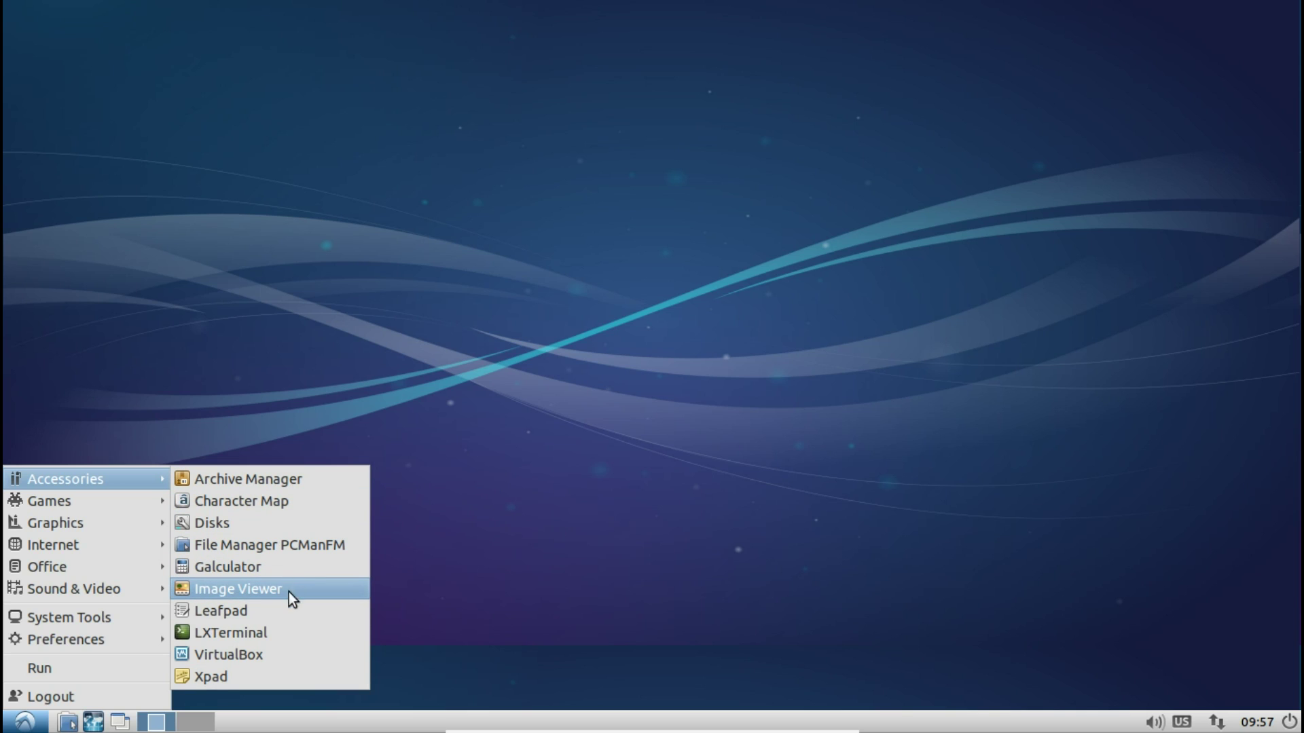
{"action": "left_click", "coordinate": [242, 676]}
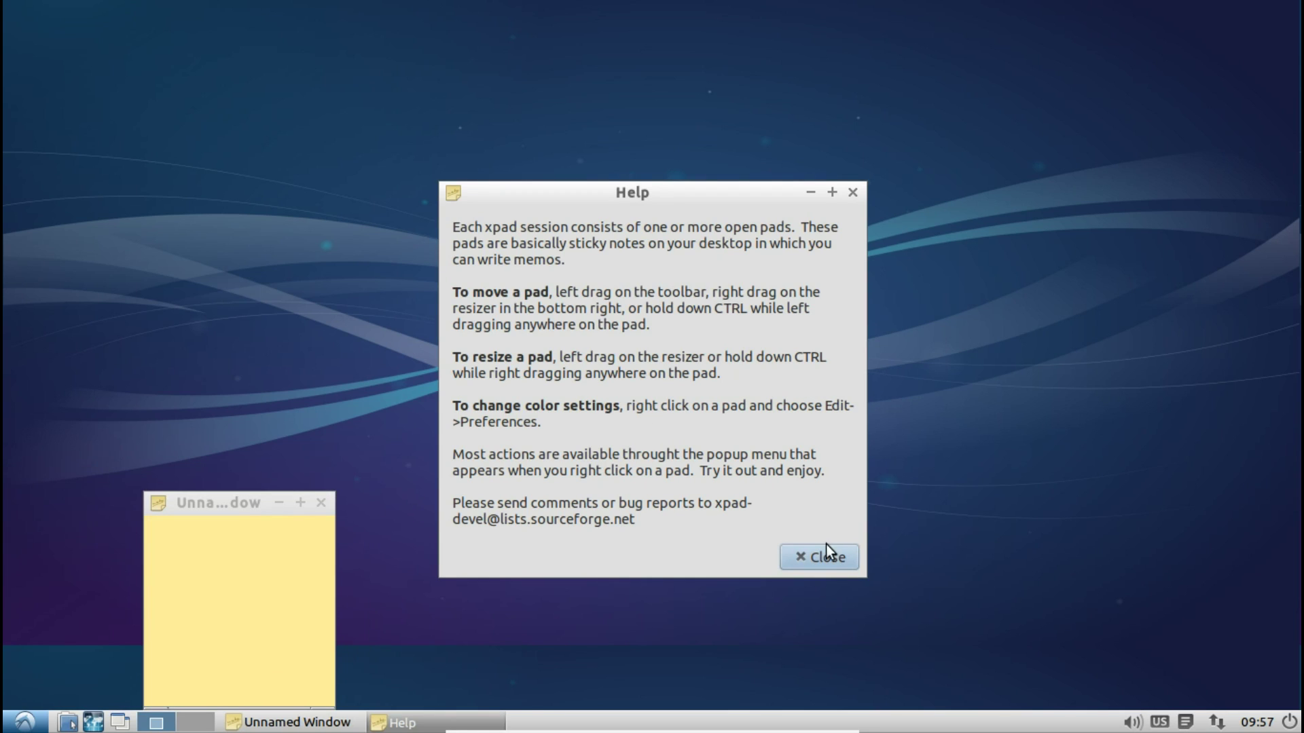
{"action": "left_click", "coordinate": [823, 554]}
{"action": "left_click", "coordinate": [318, 504]}
{"action": "left_click", "coordinate": [20, 720]}
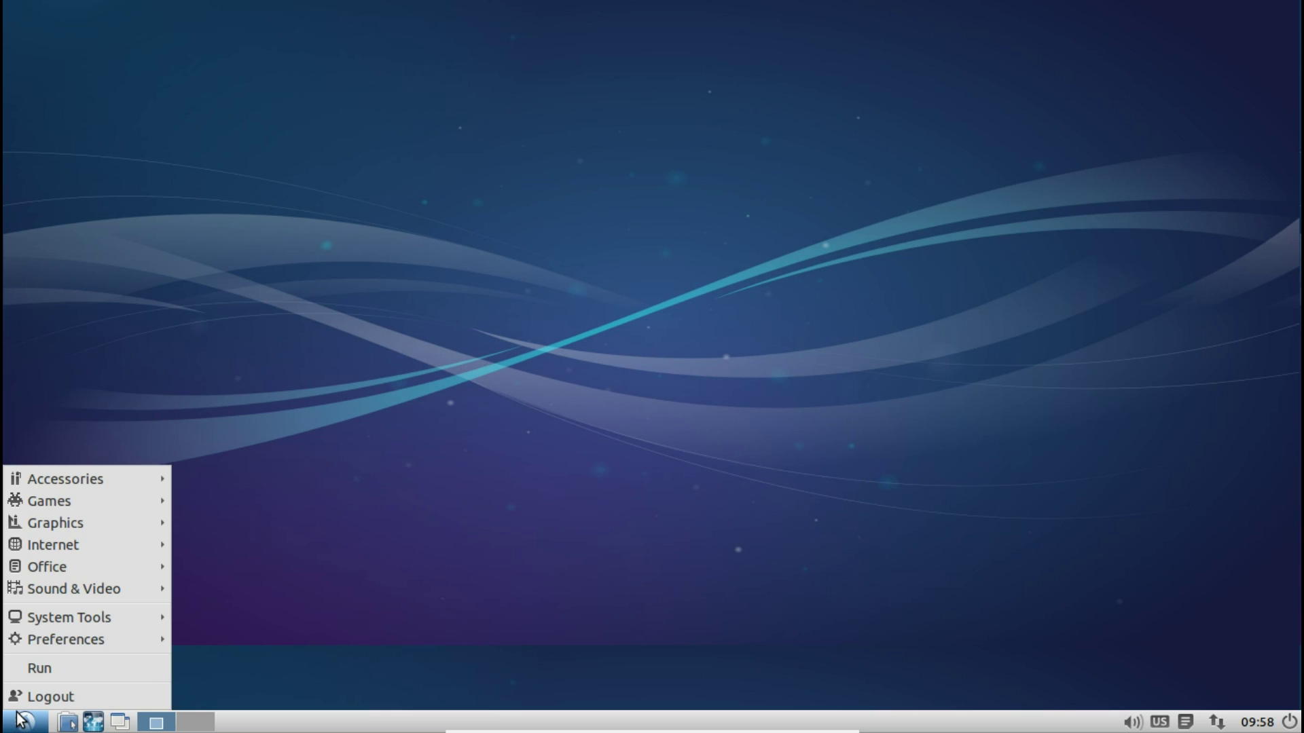
- Close and reopen the applications menu to browse its application submenus
{"action": "left_click", "coordinate": [20, 718]}
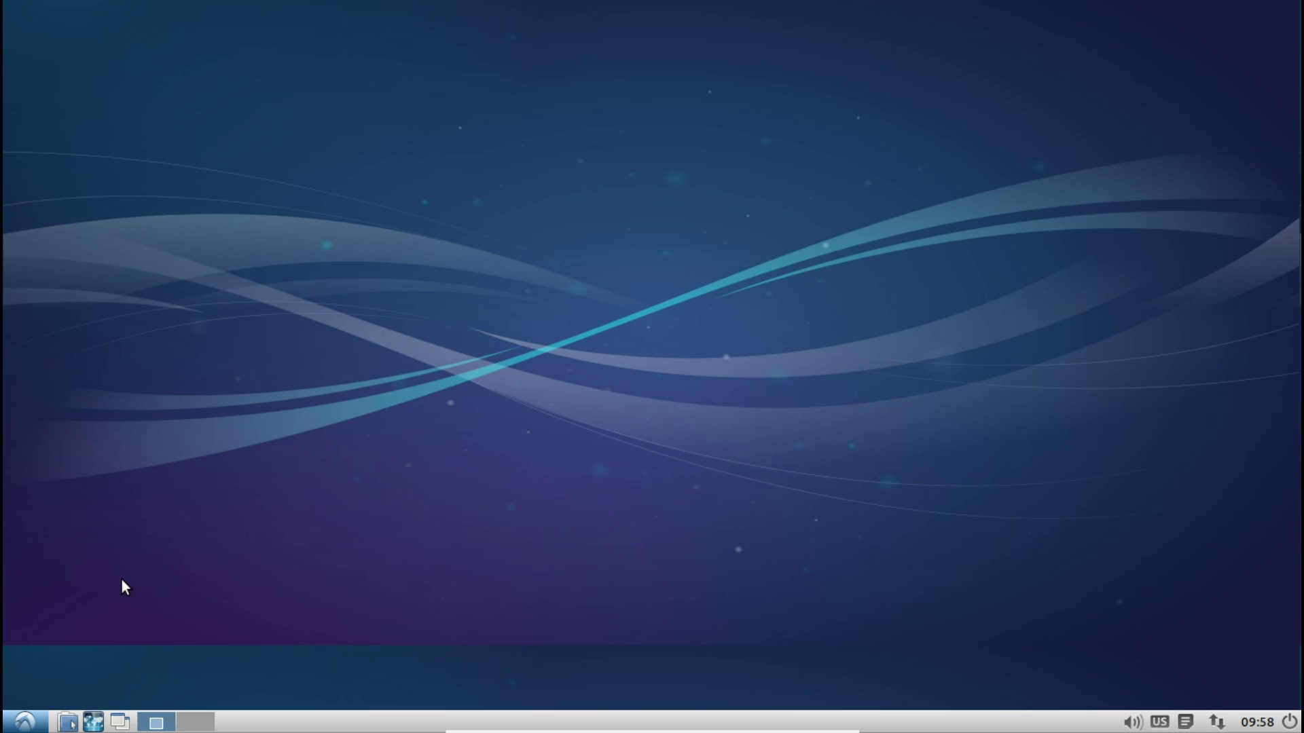
{"action": "left_click", "coordinate": [23, 722]}
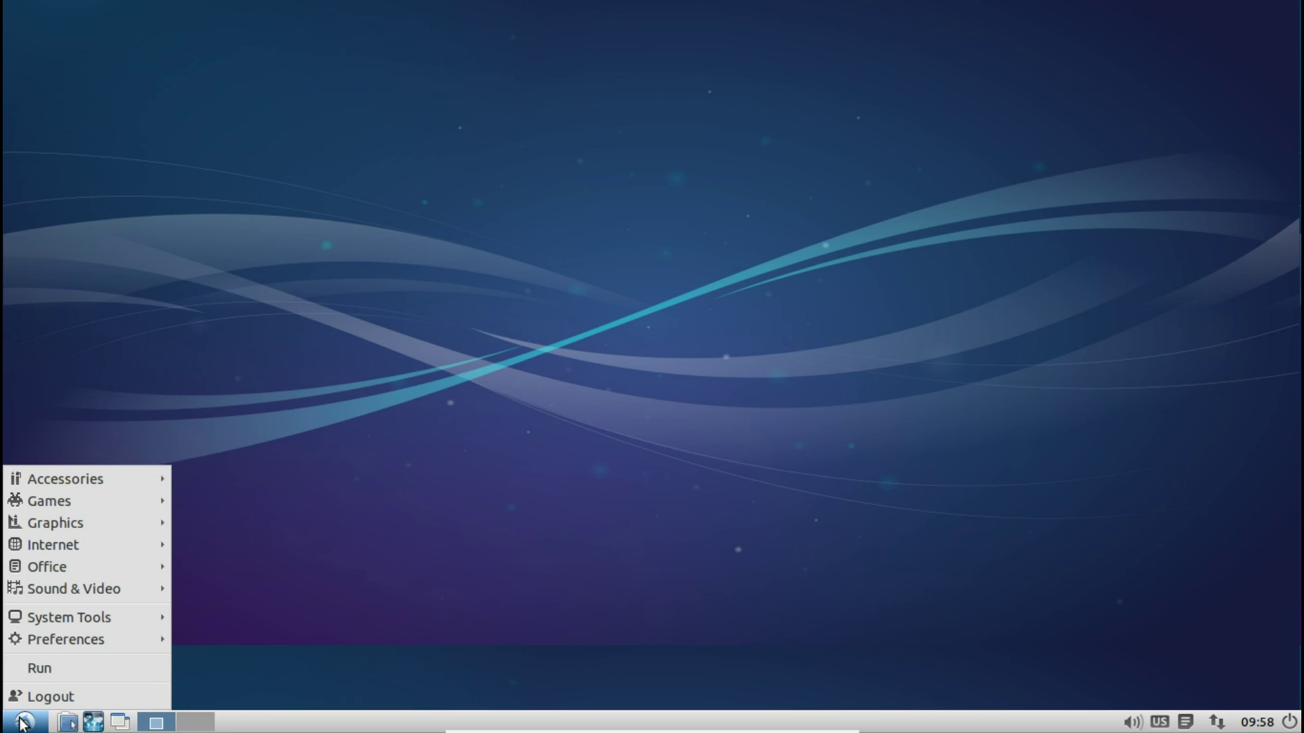
{"action": "left_click", "coordinate": [23, 722]}
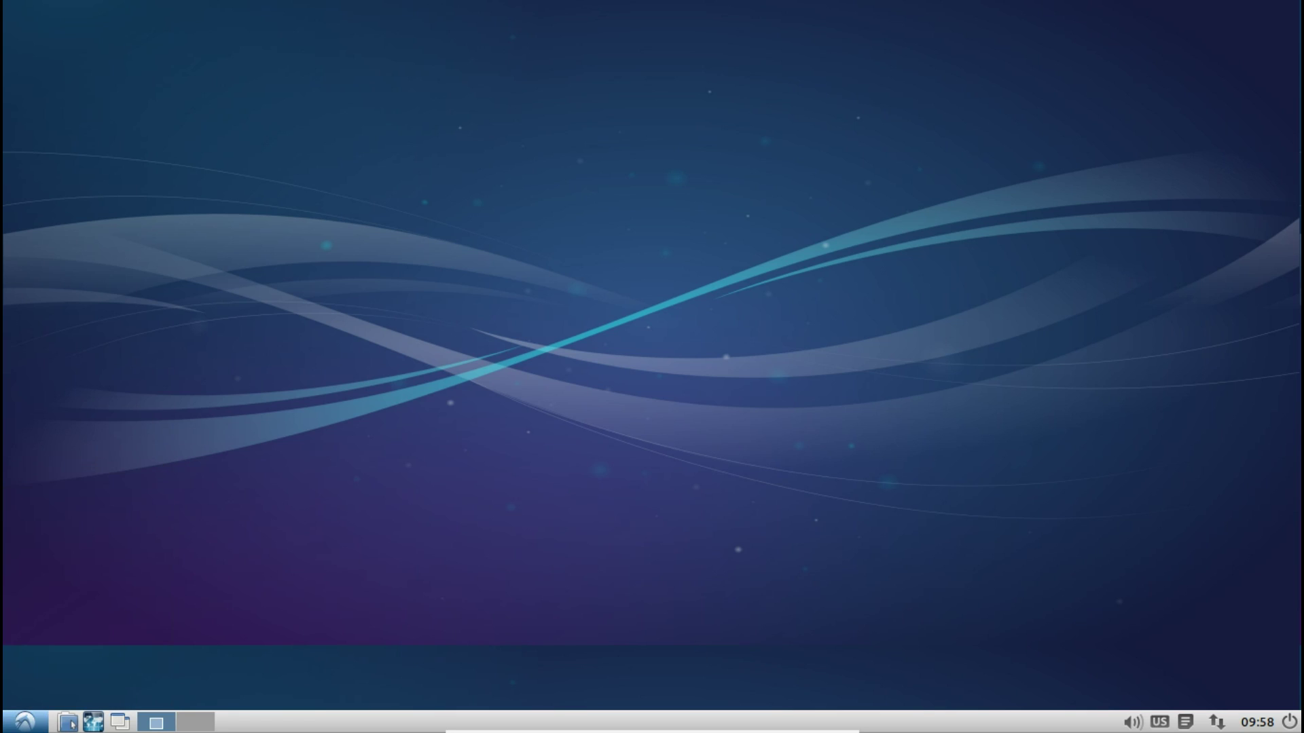
{"action": "left_click", "coordinate": [33, 721]}
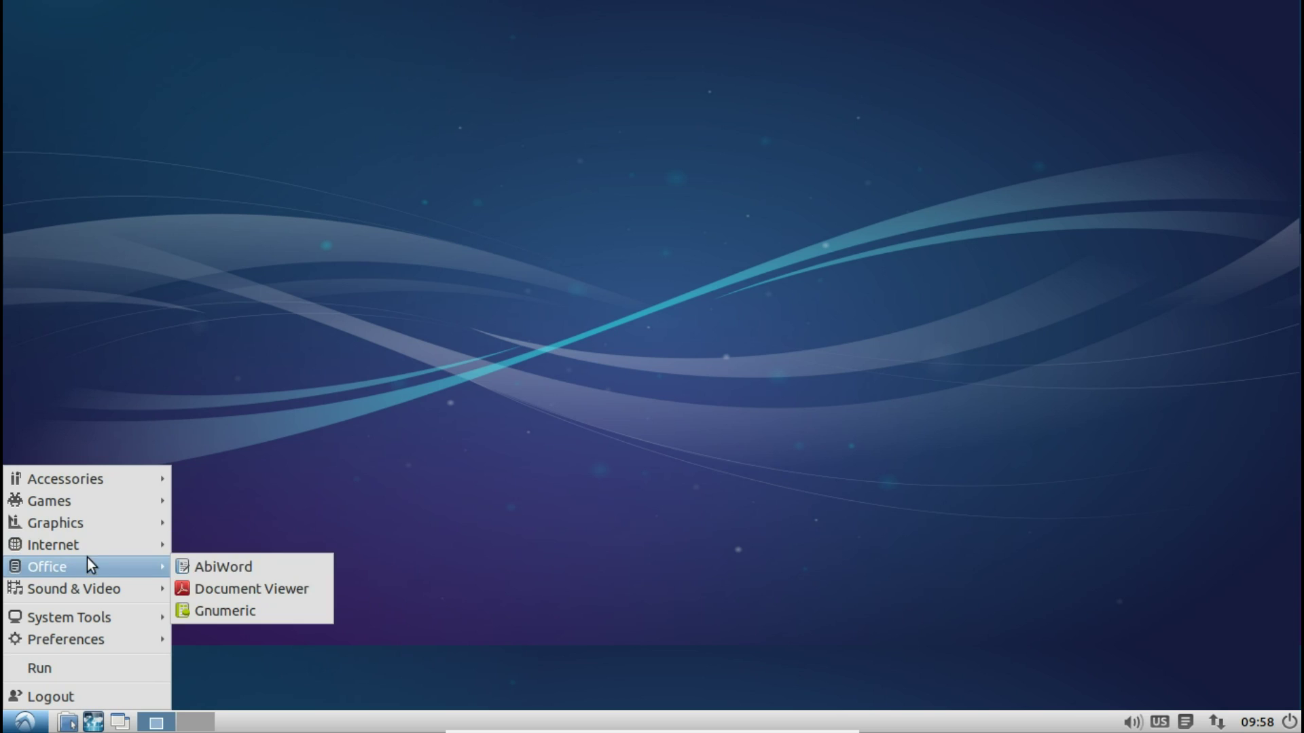
{"action": "mouse_move", "coordinate": [87, 546]}
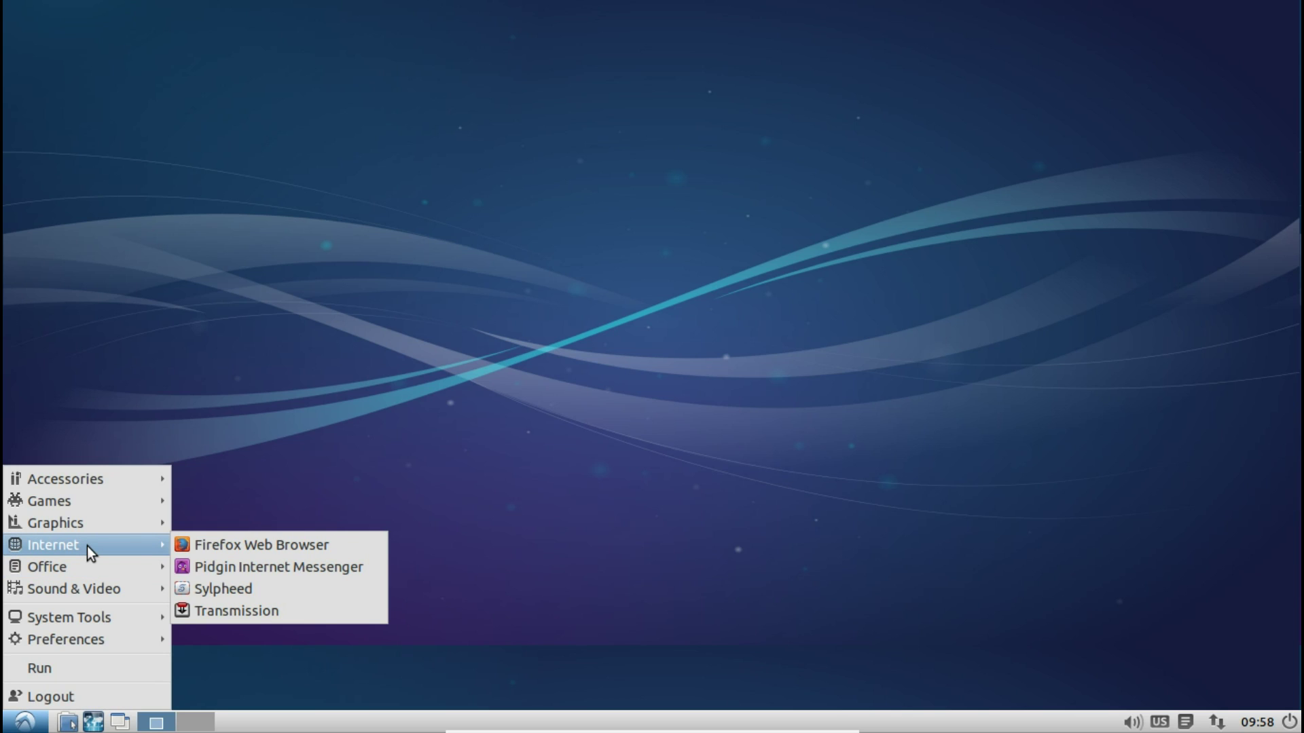
- Run top in a new LXTerminal window to list running processes with their CPU and memory use
{"action": "left_click", "coordinate": [217, 630]}
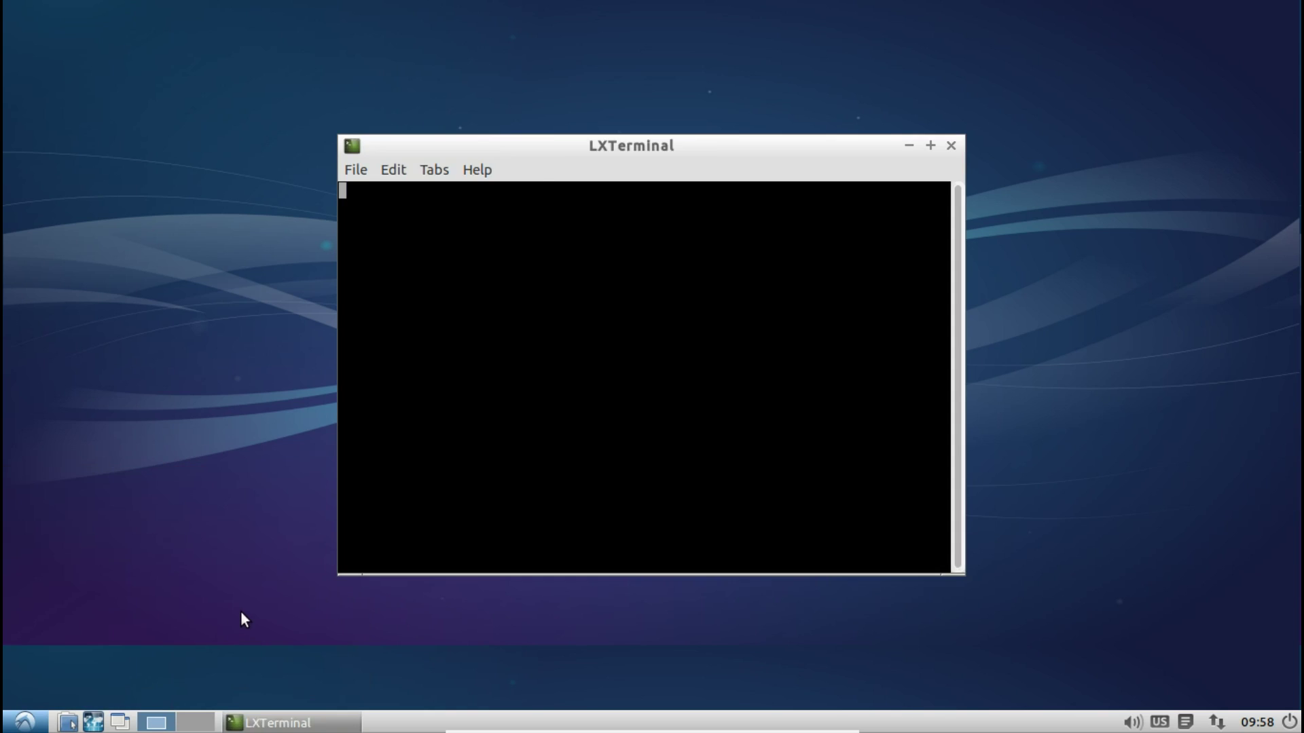
{"action": "type", "text": "top"}
{"action": "key", "text": "Return"}
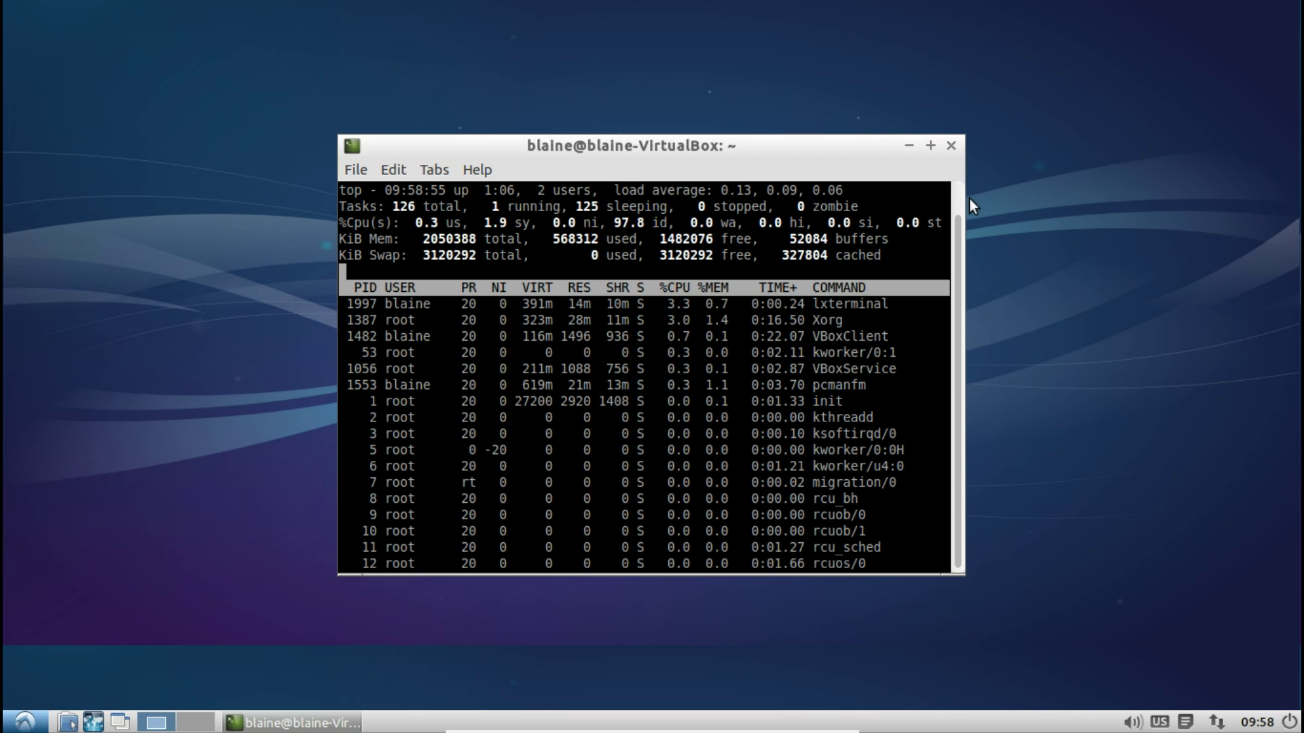
- Close LXTerminal and the applications menu, then show the home folder in PCManFM
{"action": "left_click", "coordinate": [952, 149]}
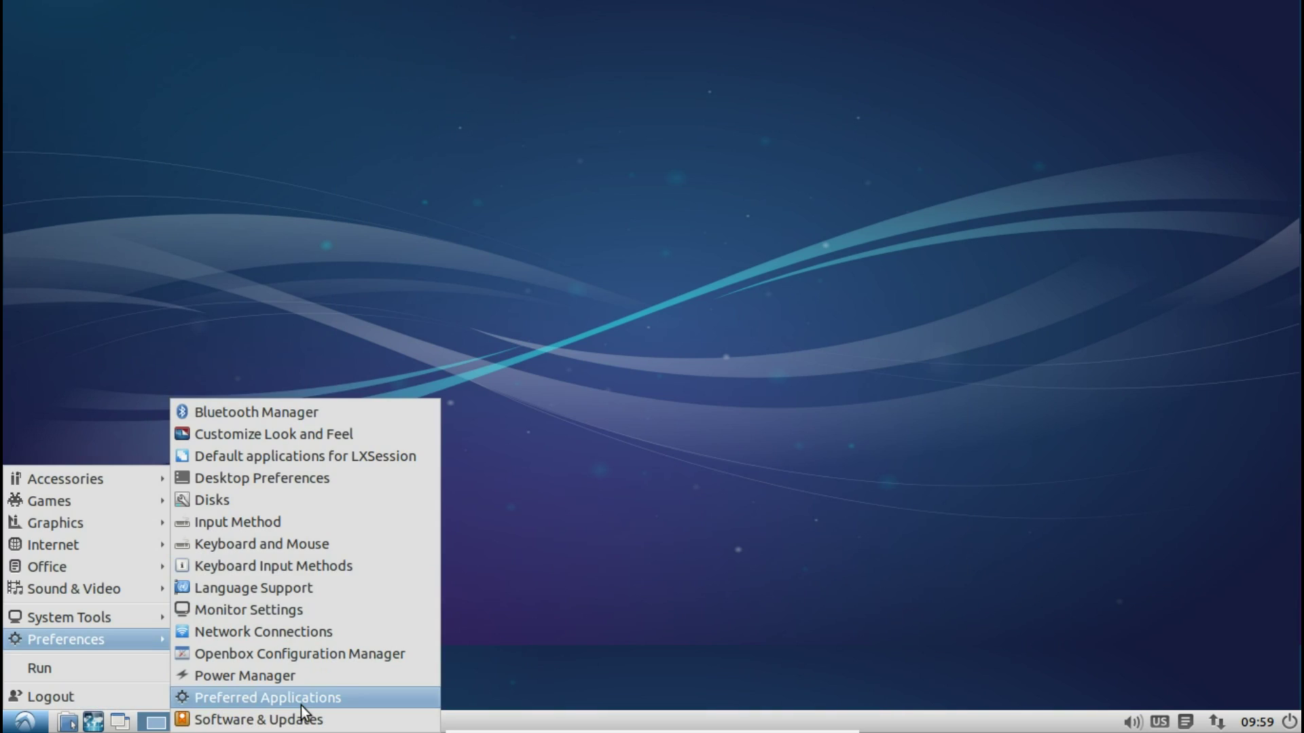
{"action": "left_click", "coordinate": [665, 506]}
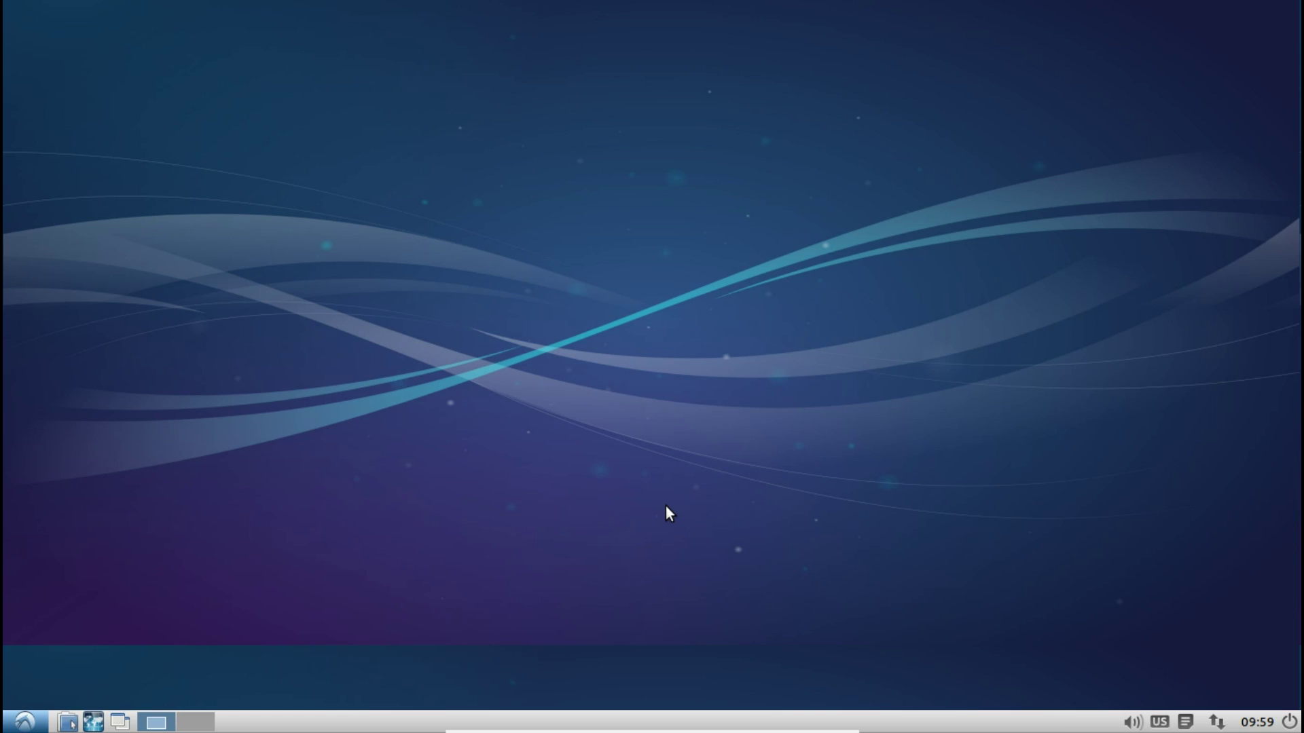
{"action": "left_click", "coordinate": [68, 721]}
{"action": "left_click", "coordinate": [11, 726]}
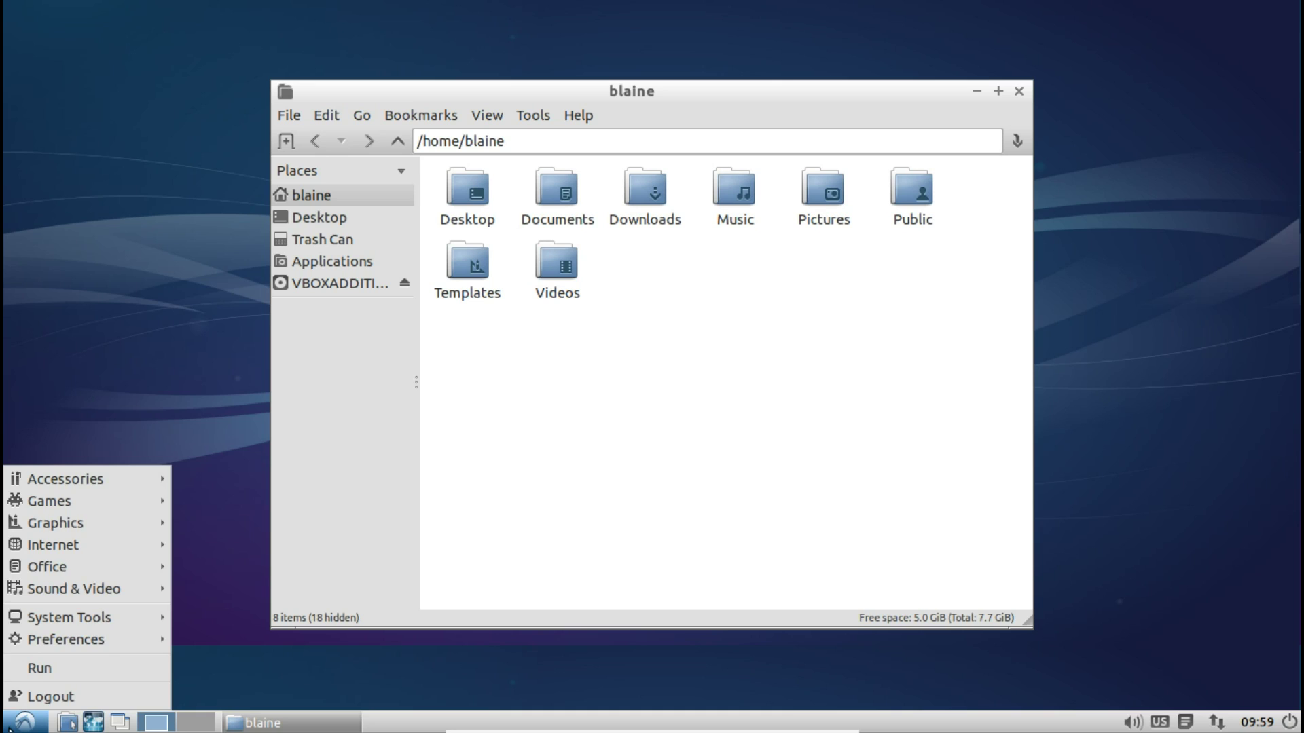
- Dismiss the menu and drag the PCManFM window a little left and down by its title bar
{"action": "left_click", "coordinate": [884, 282]}
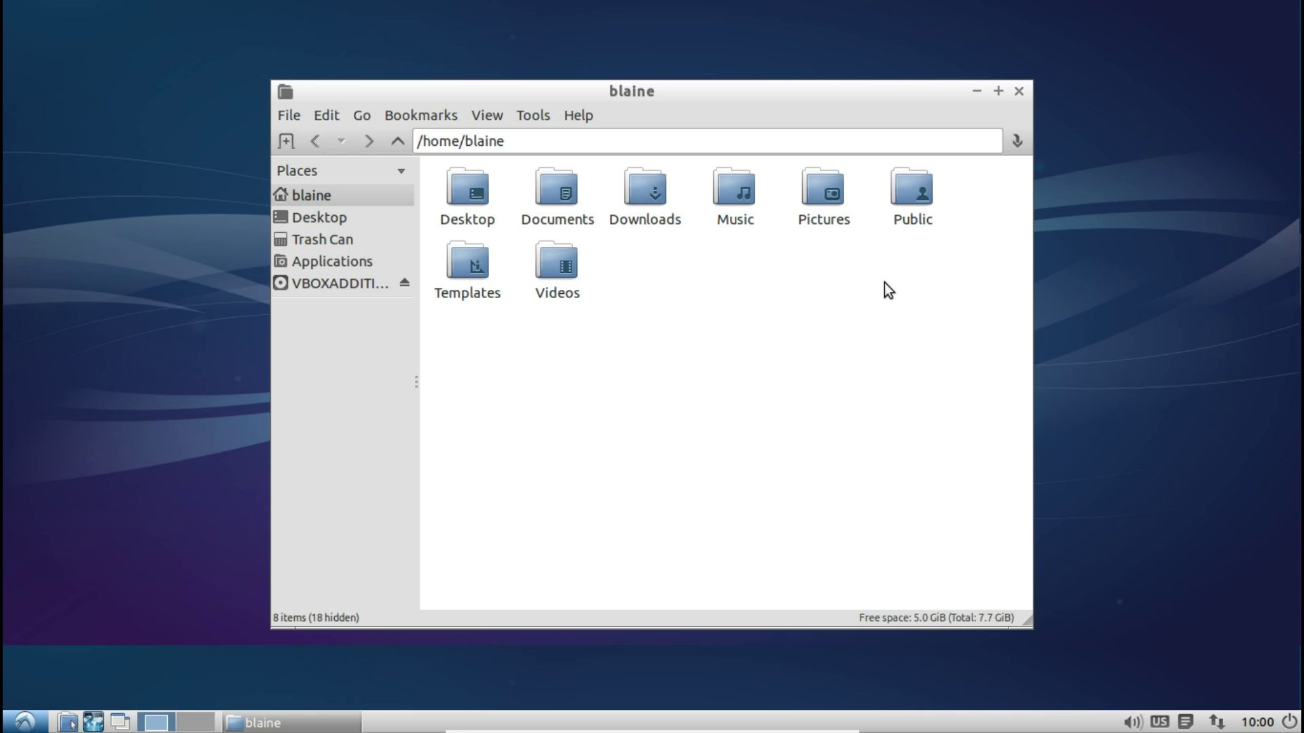
{"action": "left_click_drag", "start_coordinate": [910, 91], "coordinate": [882, 116]}
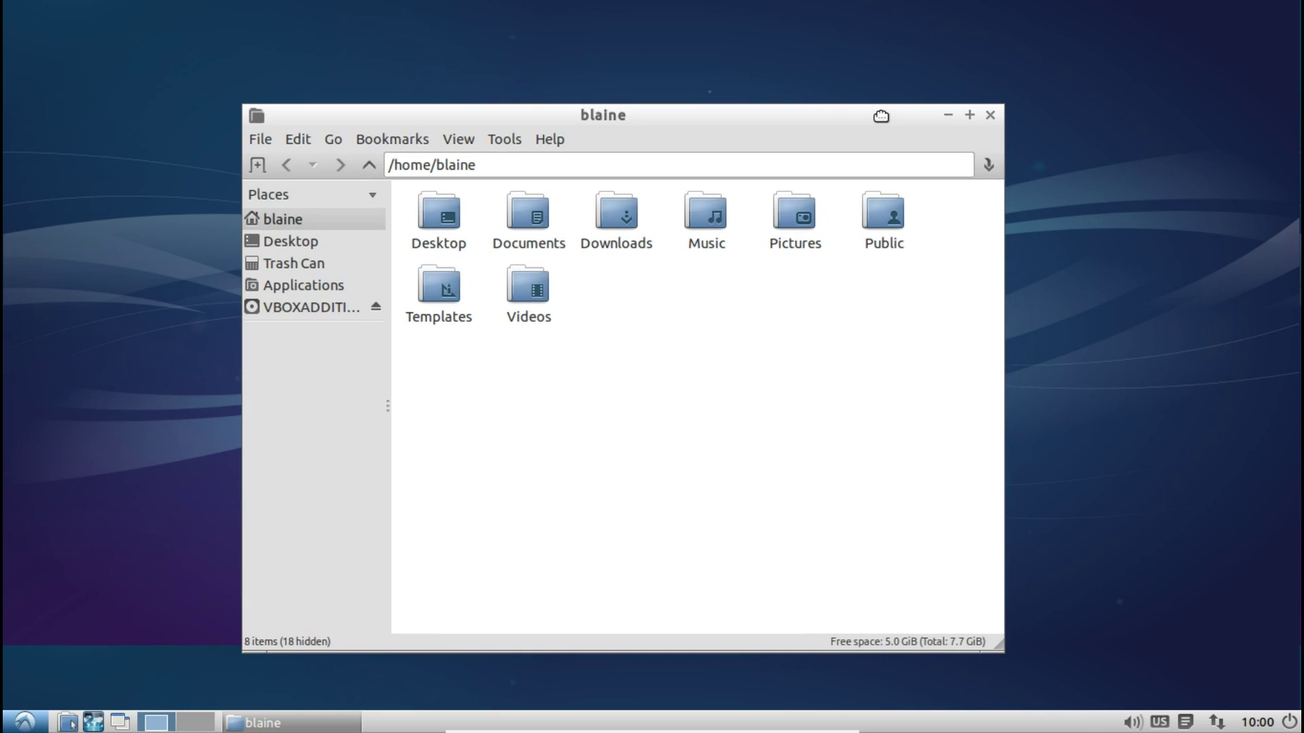